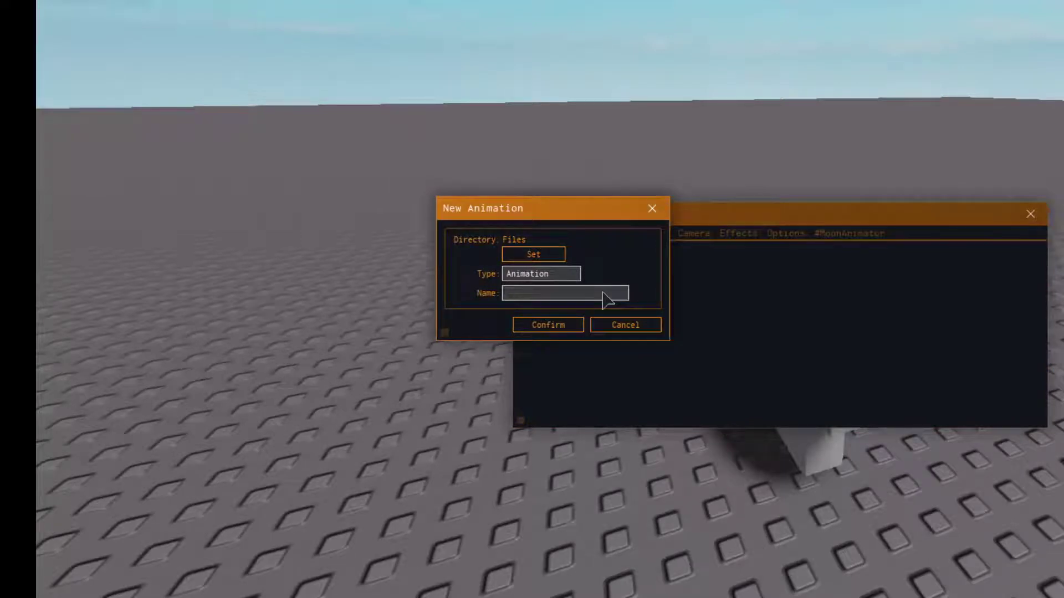
Step: Create the animation file named Test and reposition the Moon Animator window so the rig is unobstructed
left_click(573, 328)
left_click_drag(693, 200, 247, 390)
left_click(149, 404)
left_click(166, 422)
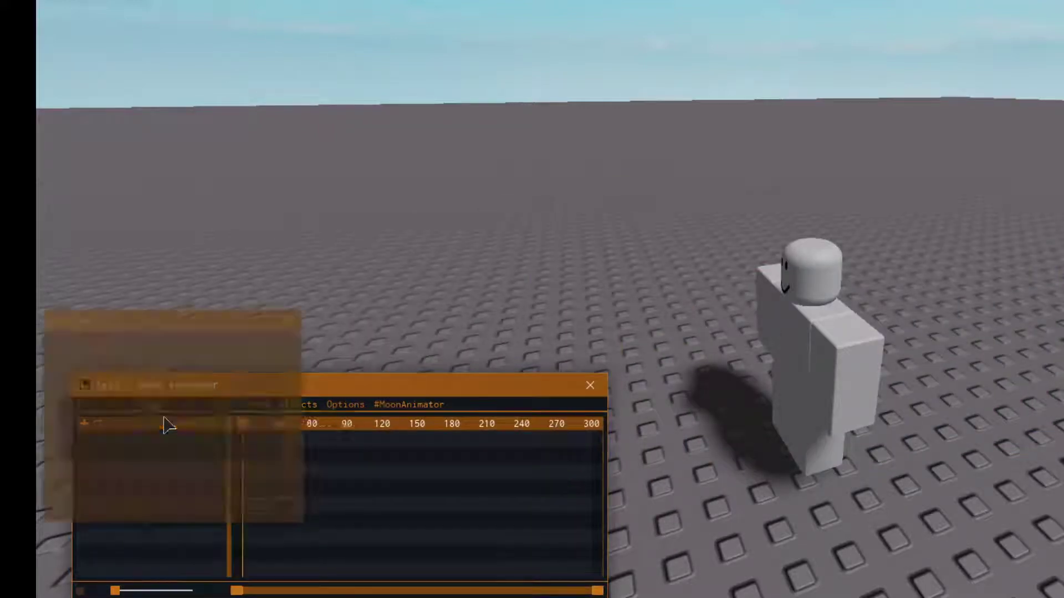
left_click(291, 318)
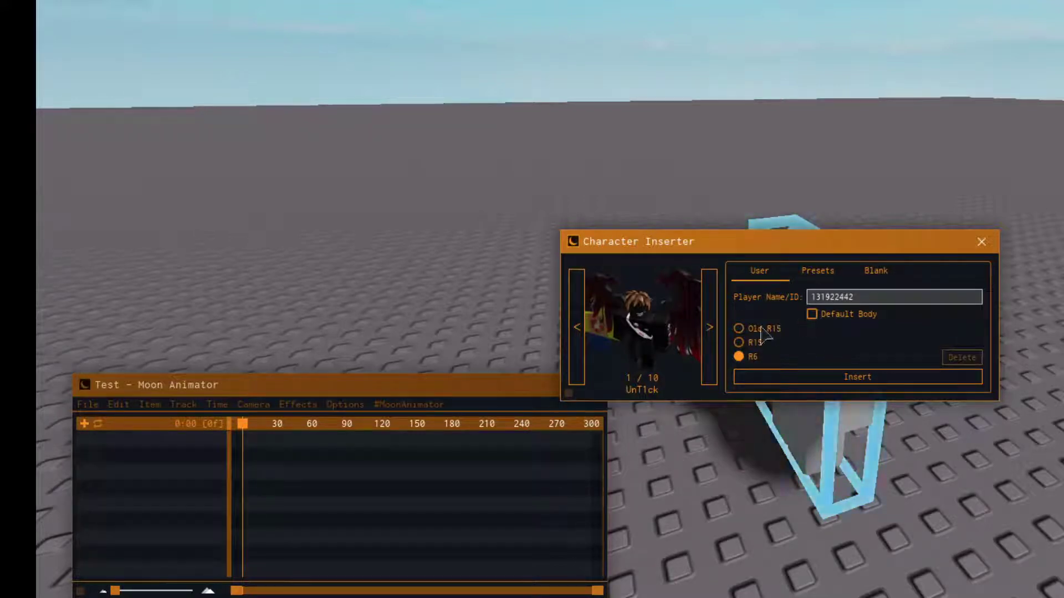
Step: Browse through the saved characters in the Character Inserter and close it without inserting one
left_click(713, 344)
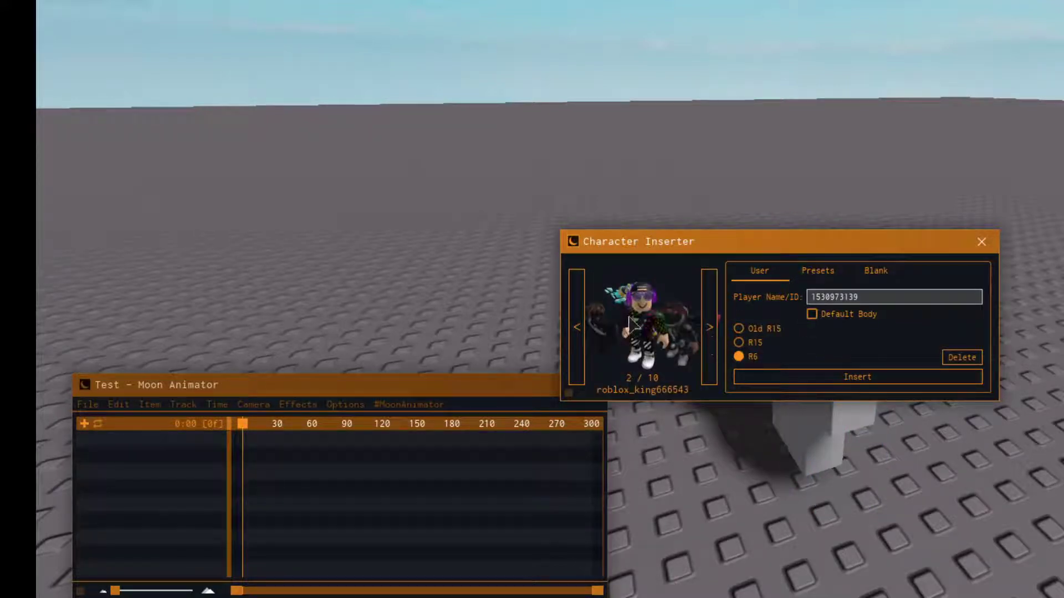
left_click(579, 333)
left_click(578, 332)
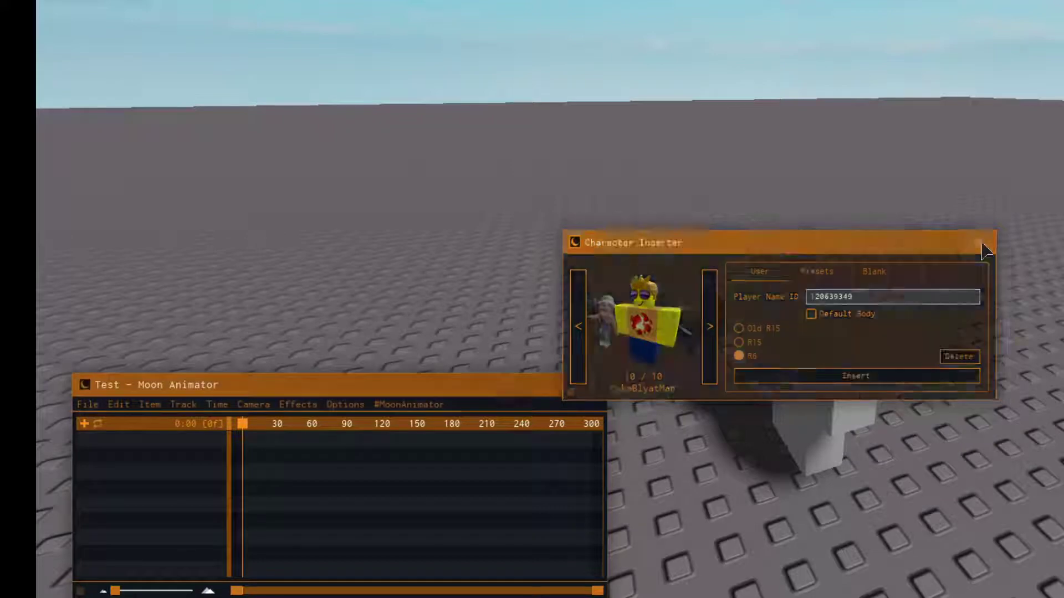
left_click(982, 242)
Step: Add the R6 rig from the workspace to the animation as an item
key("s")
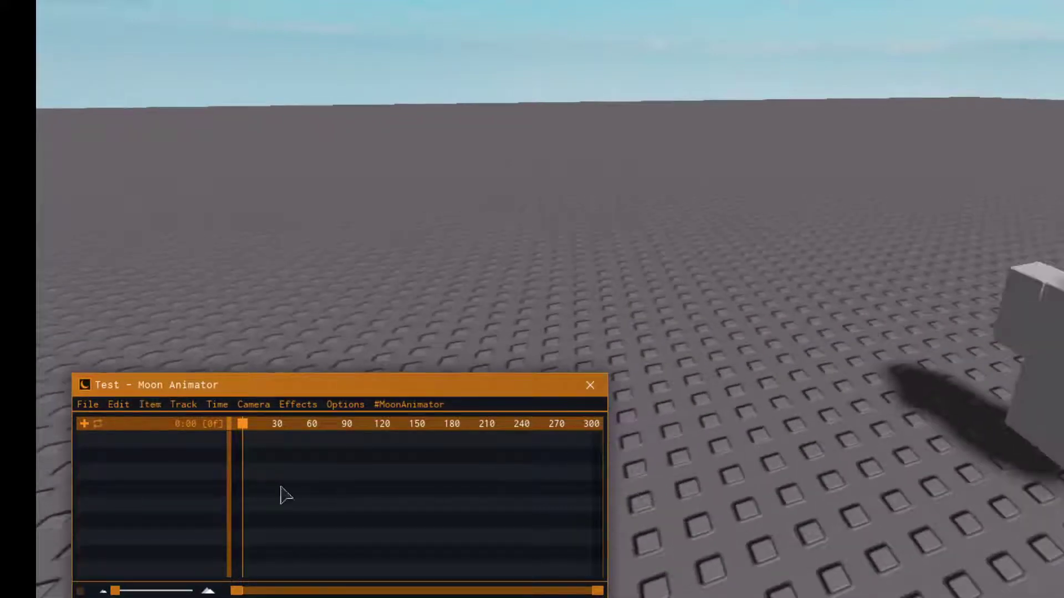
left_click(160, 410)
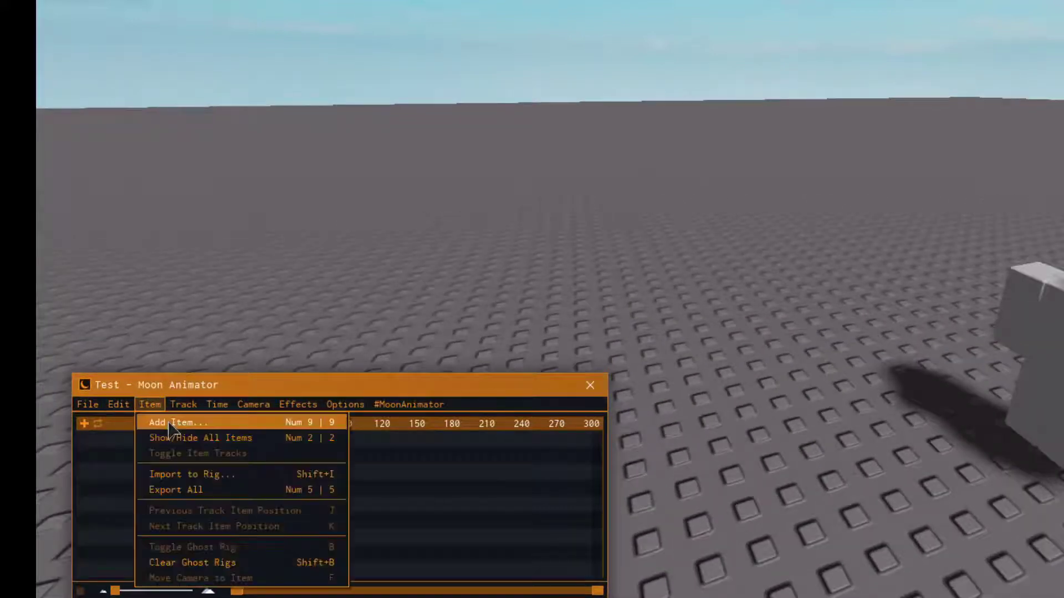
key("i")
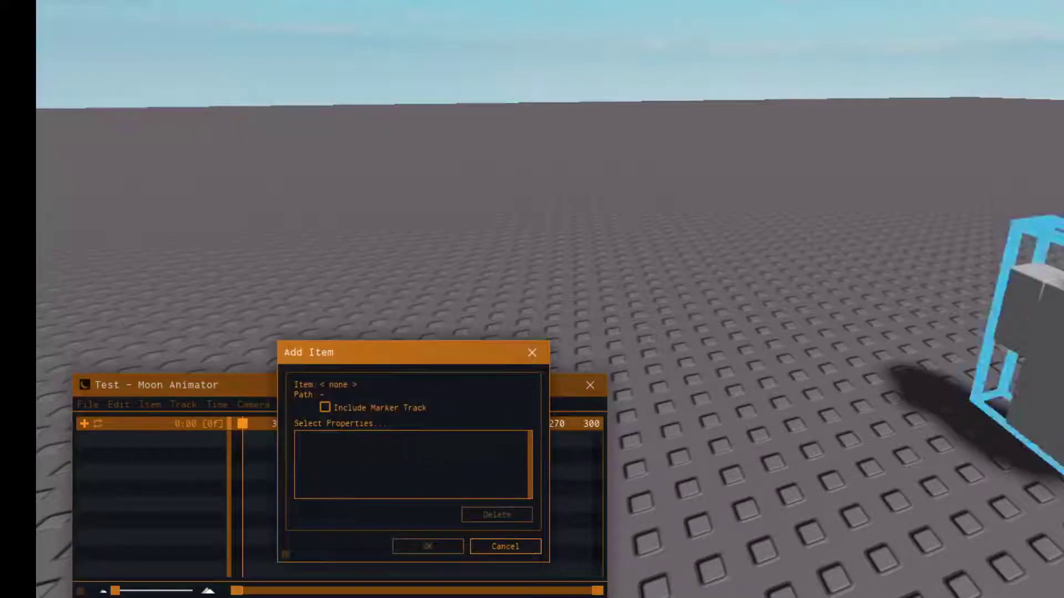
left_click(1050, 343)
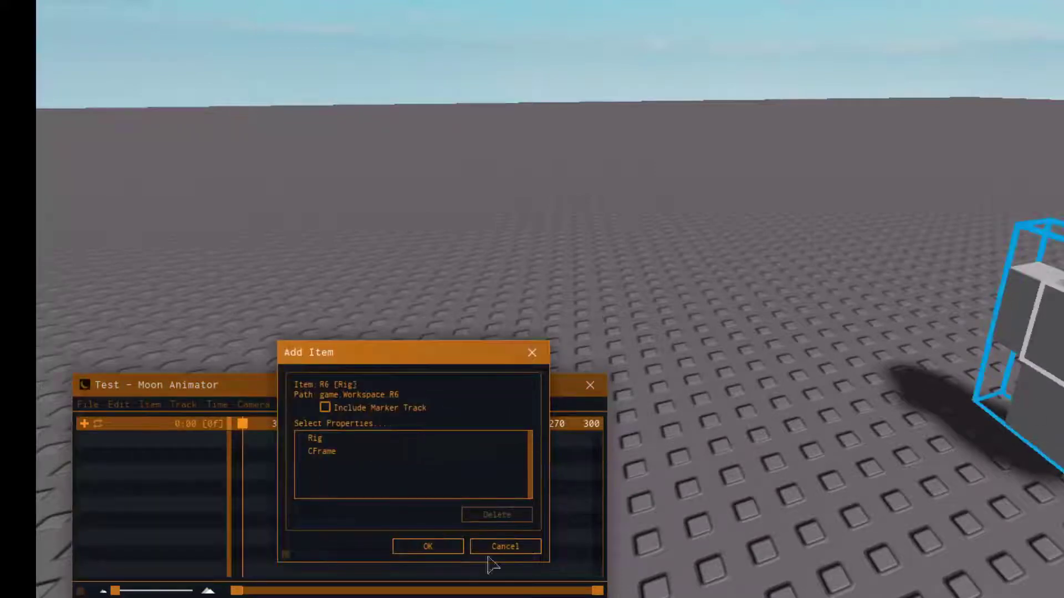
left_click(417, 548)
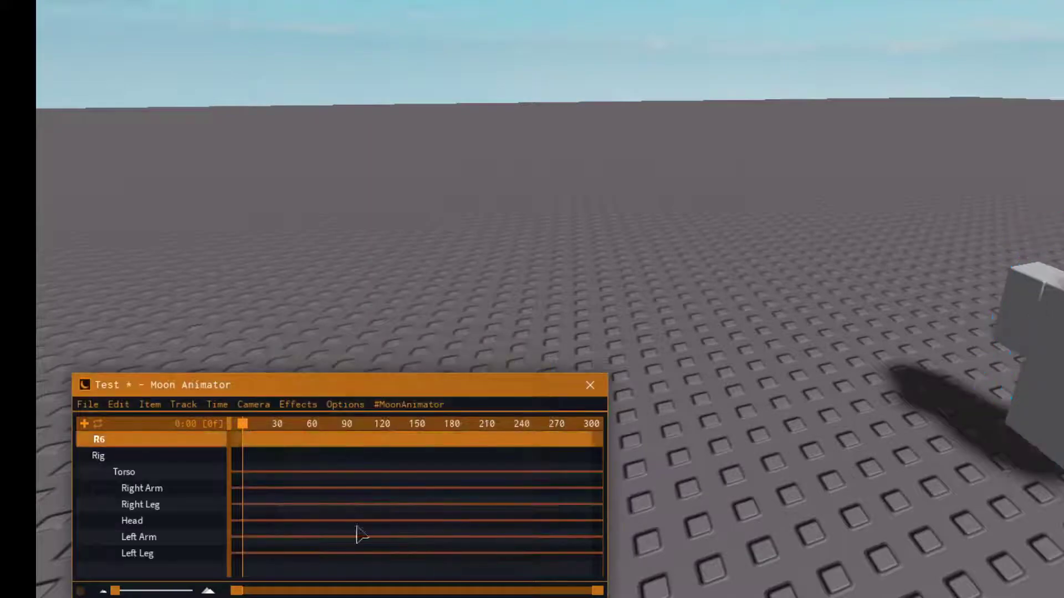
Step: Rotate the rig's right arm by about 178 degrees into a raised pose at frame 0
right_click_drag(636, 286, 691, 281)
key("a")
key("w")
left_click(672, 283)
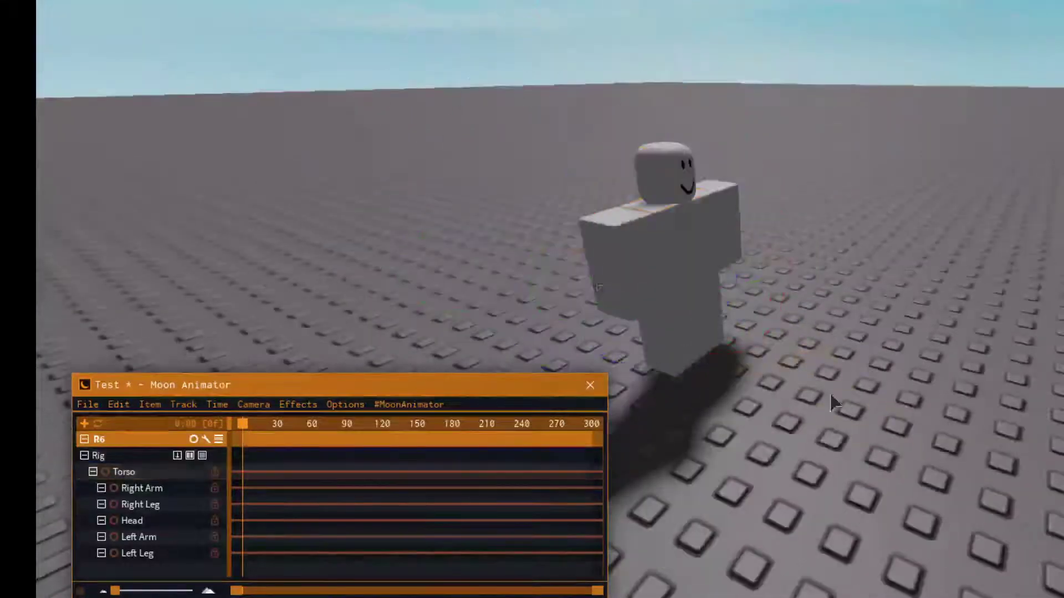
left_click(621, 272)
left_click_drag(774, 260, 458, 217)
left_click_drag(458, 216, 459, 217)
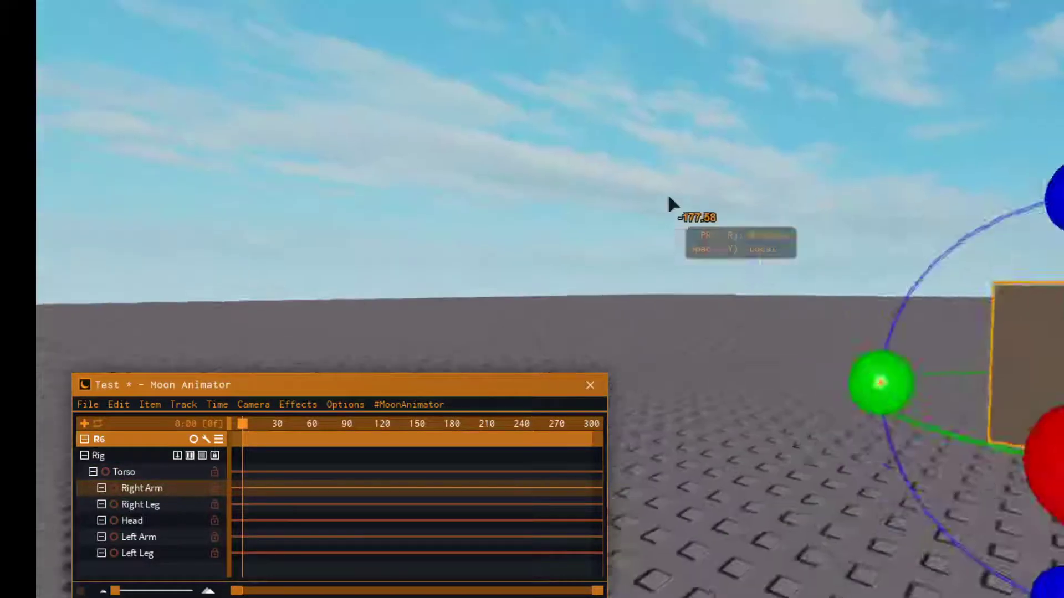
key("s")
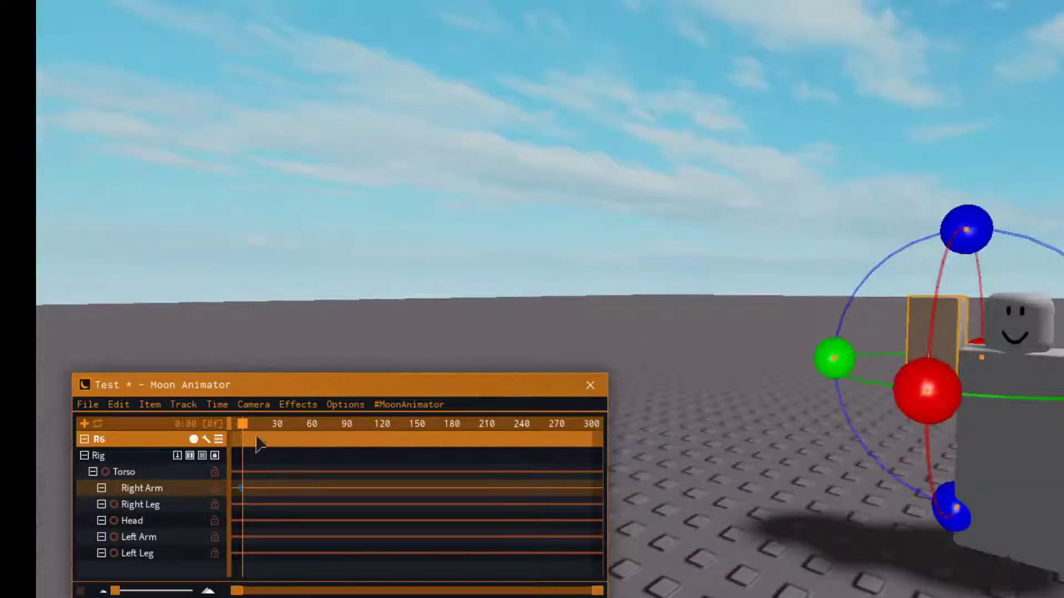
Step: Keyframe a wave of the raised right arm, tilting it outward around frame 51 and back inward at frame 98
left_click(269, 432)
left_click_drag(301, 437, 303, 438)
left_click_drag(960, 228, 893, 252)
left_click_drag(299, 432, 356, 435)
left_click_drag(898, 250, 991, 252)
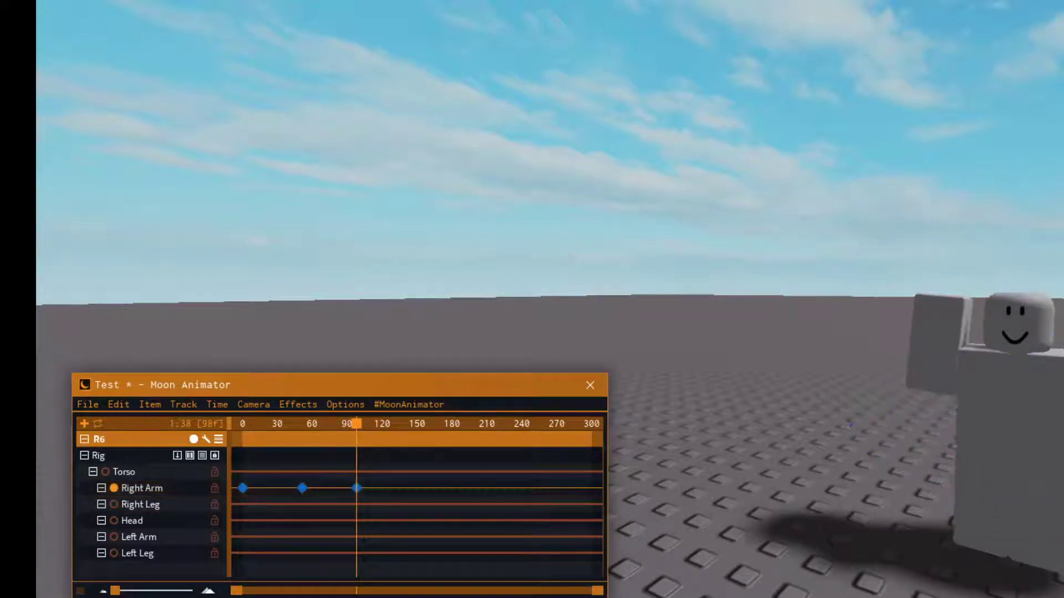
Step: Rotate the left leg and the right leg outward at frame 98 to spread the stance
left_click(1061, 509)
left_click_drag(1062, 303, 1053, 308)
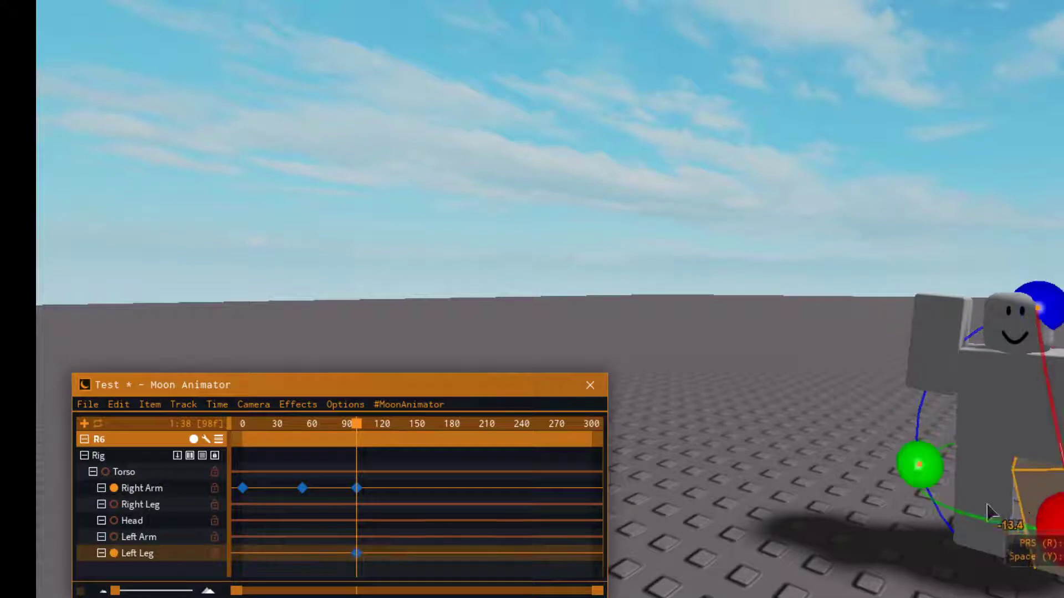
left_click(989, 507)
left_click_drag(981, 449, 917, 451)
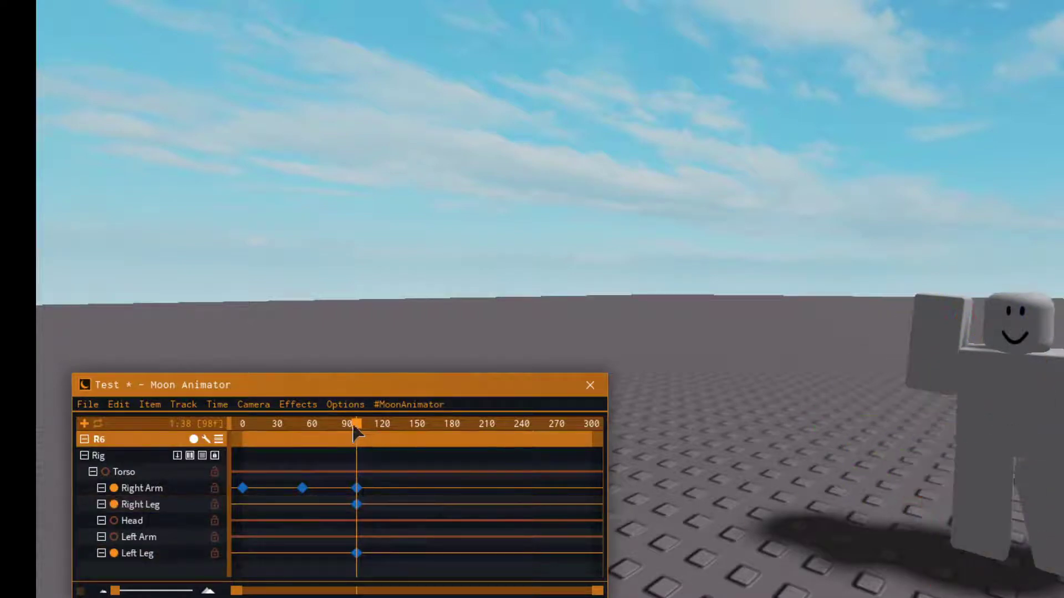
Step: Play the animation and delete all keyframes on the arm and leg tracks
key("space")
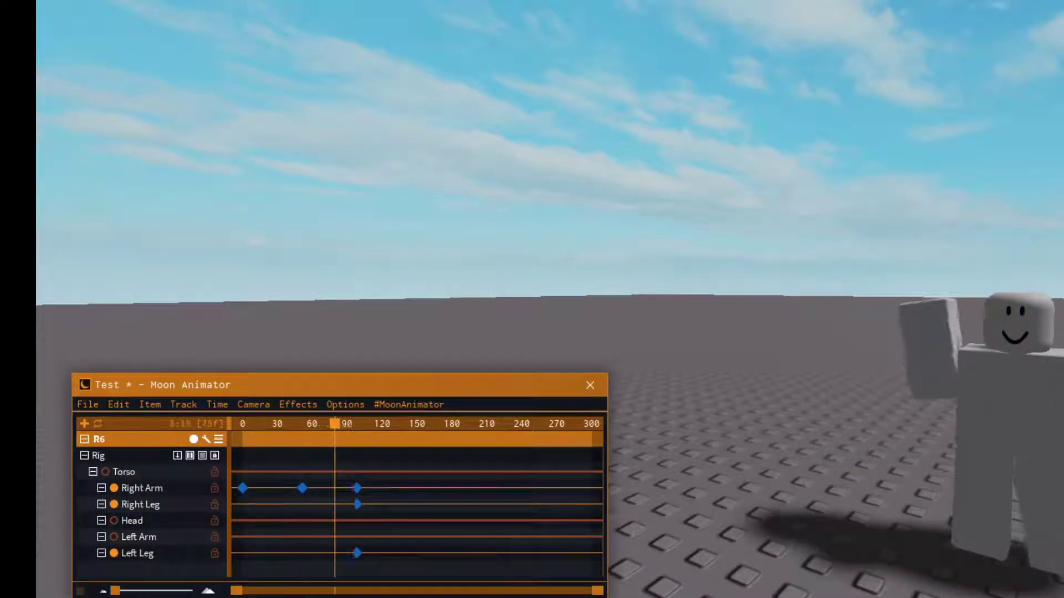
left_click_drag(430, 487, 173, 578)
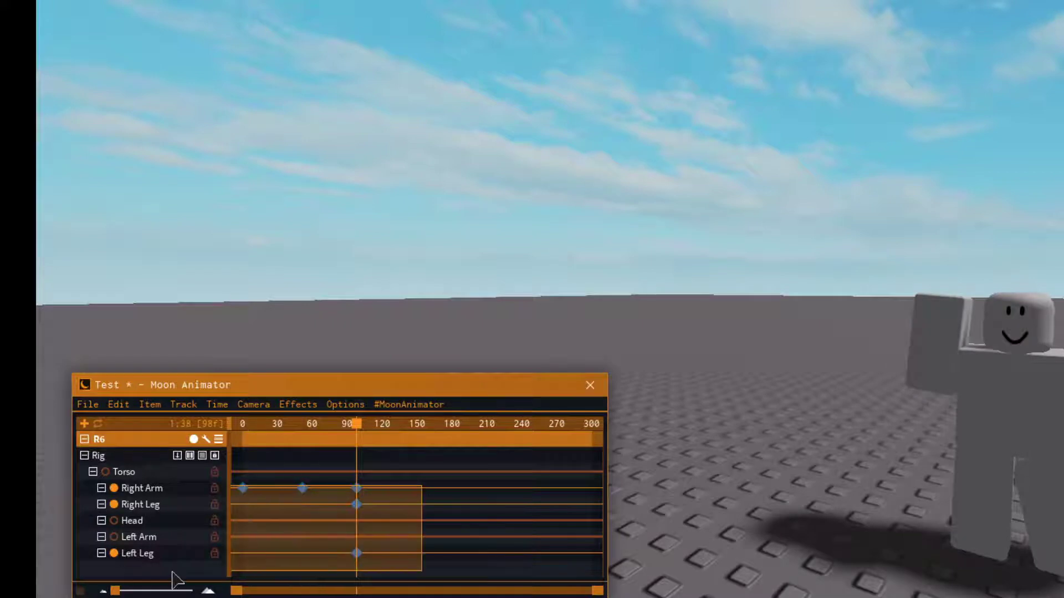
key("Delete")
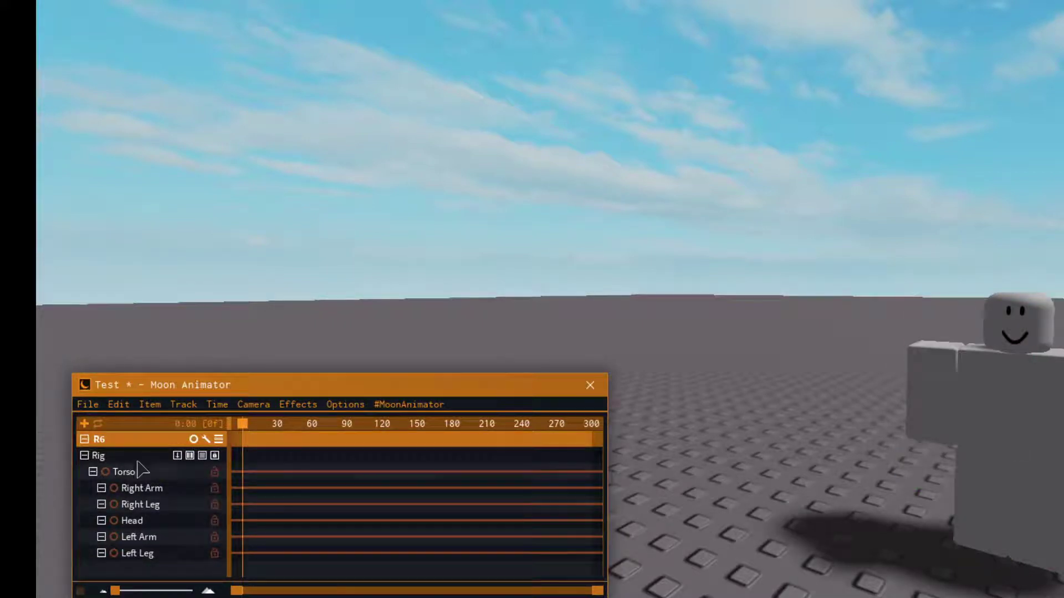
Step: Select all parts of the rig and add a starting keyframe for each at frame 0
left_click(135, 457)
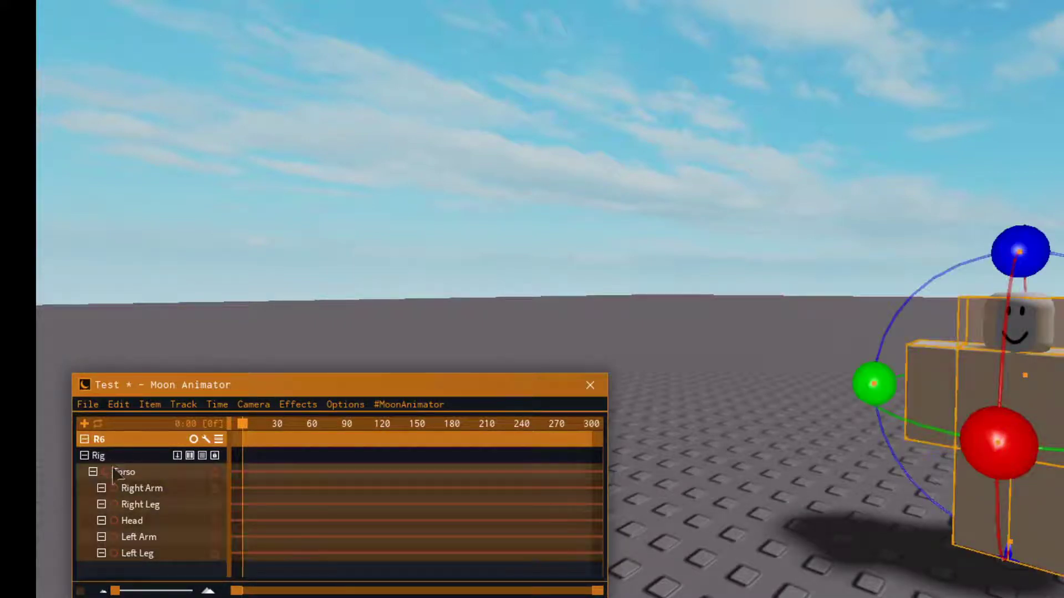
key("plus")
left_click(380, 541)
Step: Keyframe the right arm's resting pose at frame 60 on a more closely zoomed timeline
left_click_drag(127, 592, 177, 591)
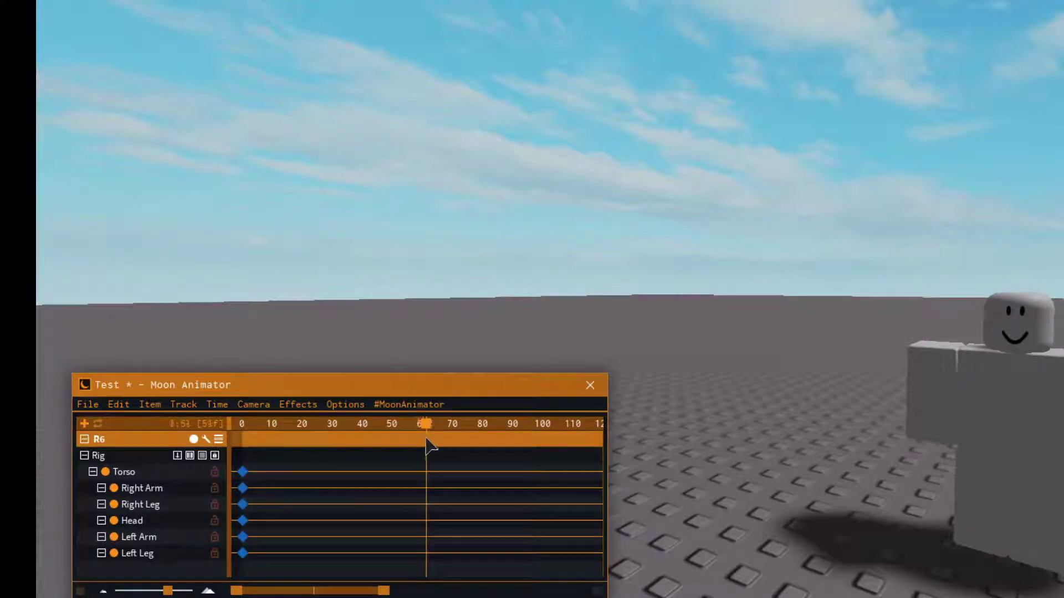
left_click(933, 421)
right_click_drag(933, 421, 841, 324)
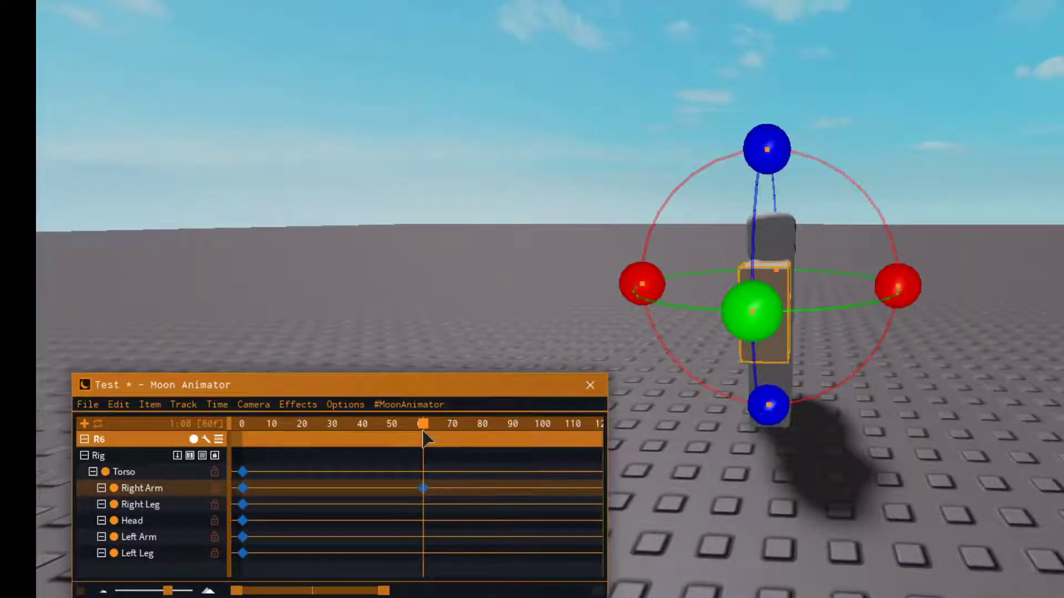
Step: Raise the right arm beside the head and tilt it outward at frame 69
left_click_drag(422, 437, 448, 449)
left_click(669, 460)
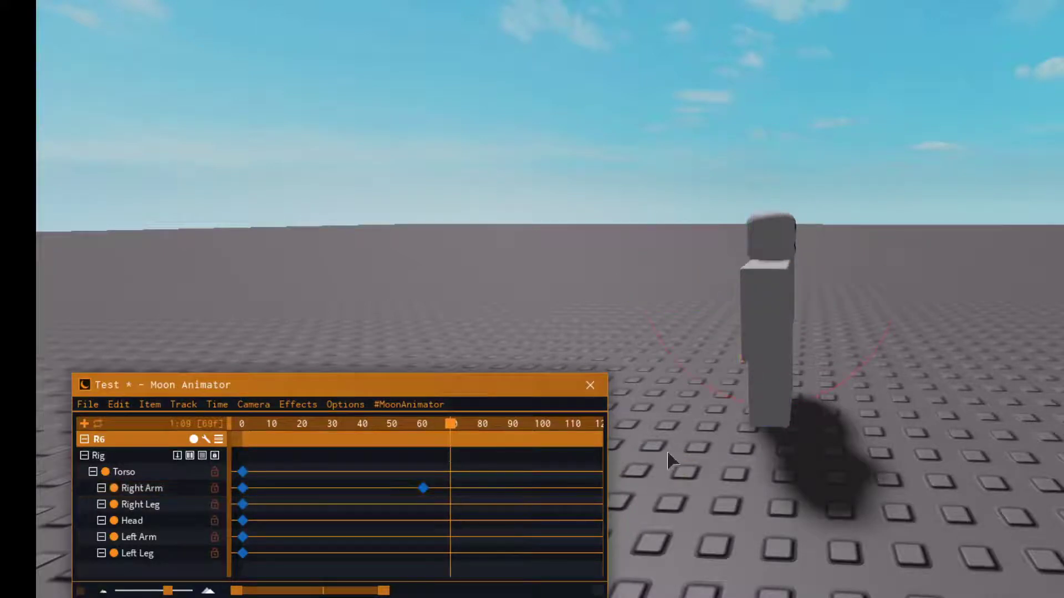
left_click(754, 333)
key("f")
scroll(734, 306, "down", 3)
left_click_drag(779, 278, 454, 282)
right_click_drag(453, 283, 558, 210)
key("d")
left_click_drag(810, 136, 759, 148)
left_click_drag(904, 79, 905, 79)
Step: Rotate the raised right arm back toward the head at frame 78
left_click(465, 456)
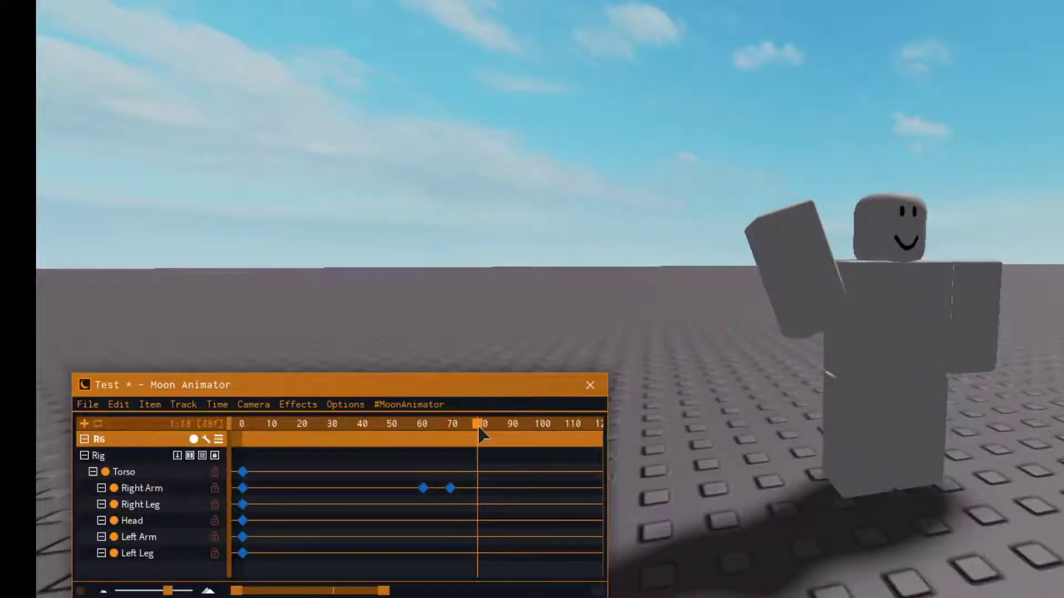
left_click(745, 260)
left_click_drag(818, 135, 837, 167)
left_click(536, 457)
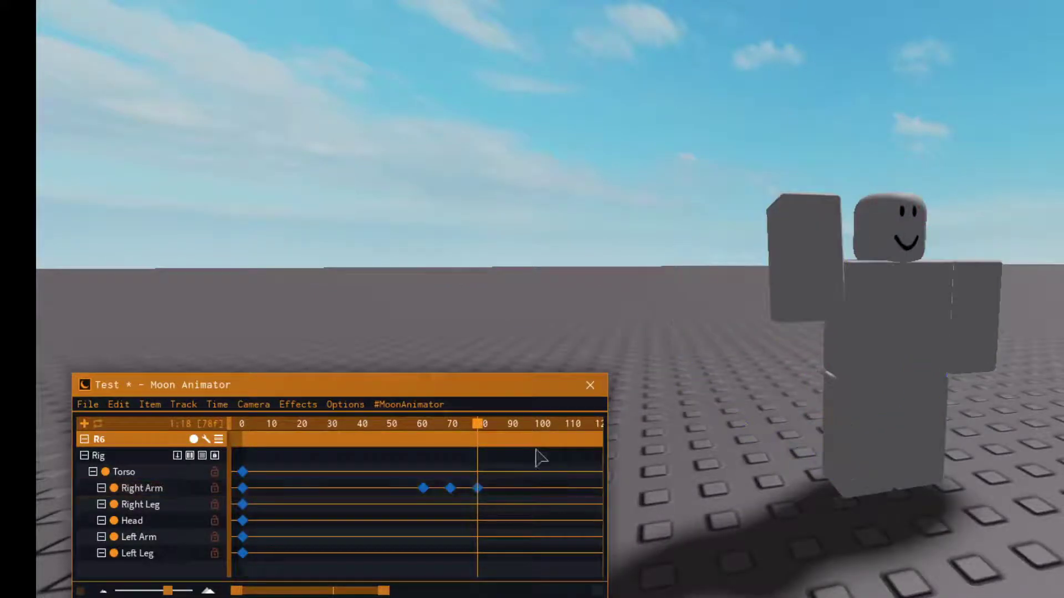
Step: Keyframe the right leg at rest around frame 92 and rotate it outward about 19 degrees at frame 103
left_click(885, 436)
left_click_drag(481, 424, 533, 436)
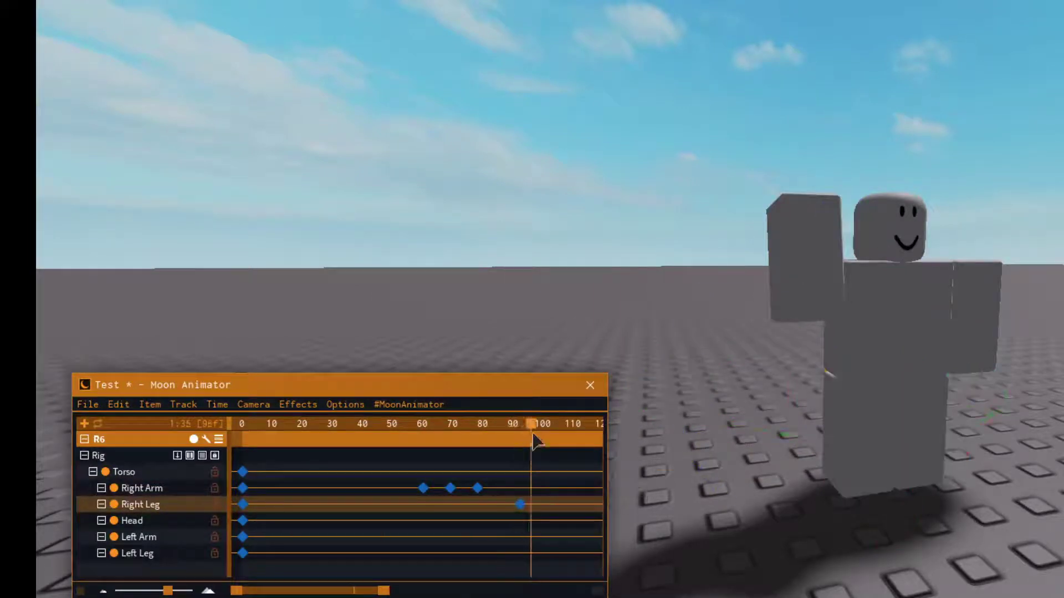
left_click_drag(834, 222, 973, 239)
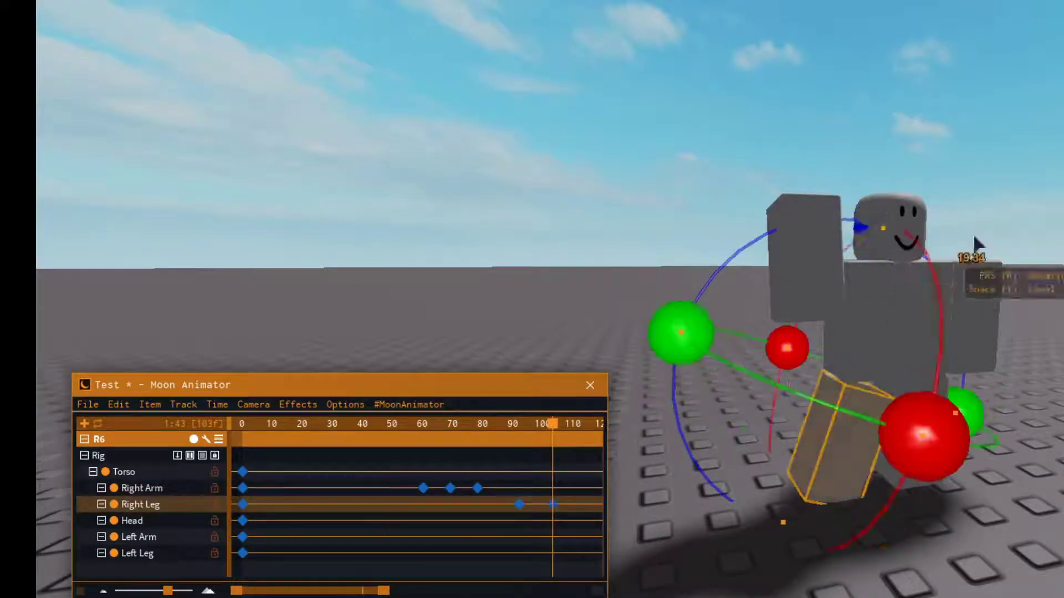
left_click(973, 244)
Step: Keyframe the left leg at rest around frame 92 and rotate it outward at frame 103
left_click(915, 413)
left_click_drag(552, 424, 554, 446)
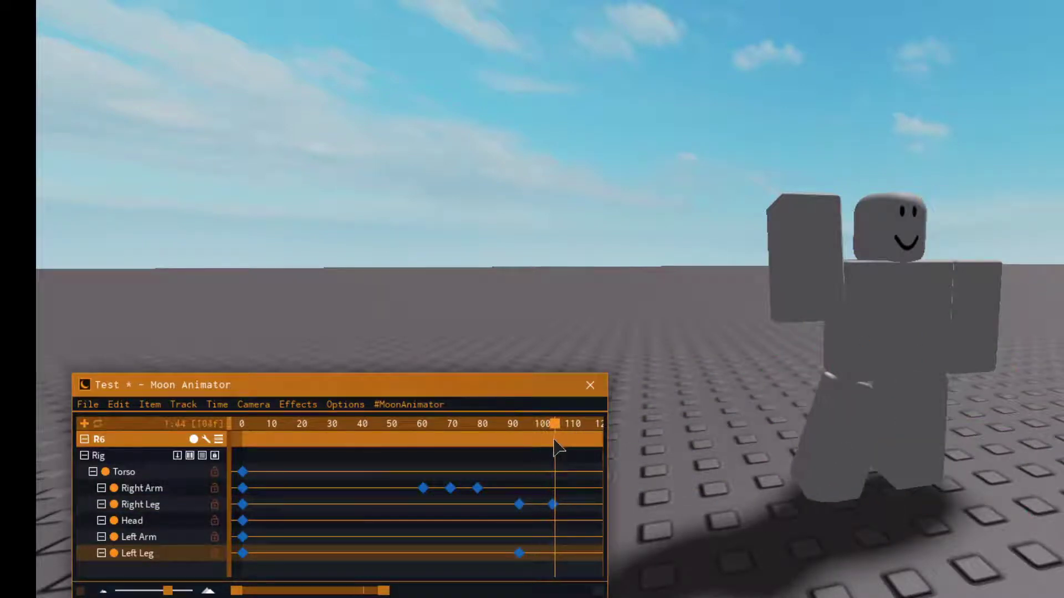
left_click_drag(945, 216, 924, 215)
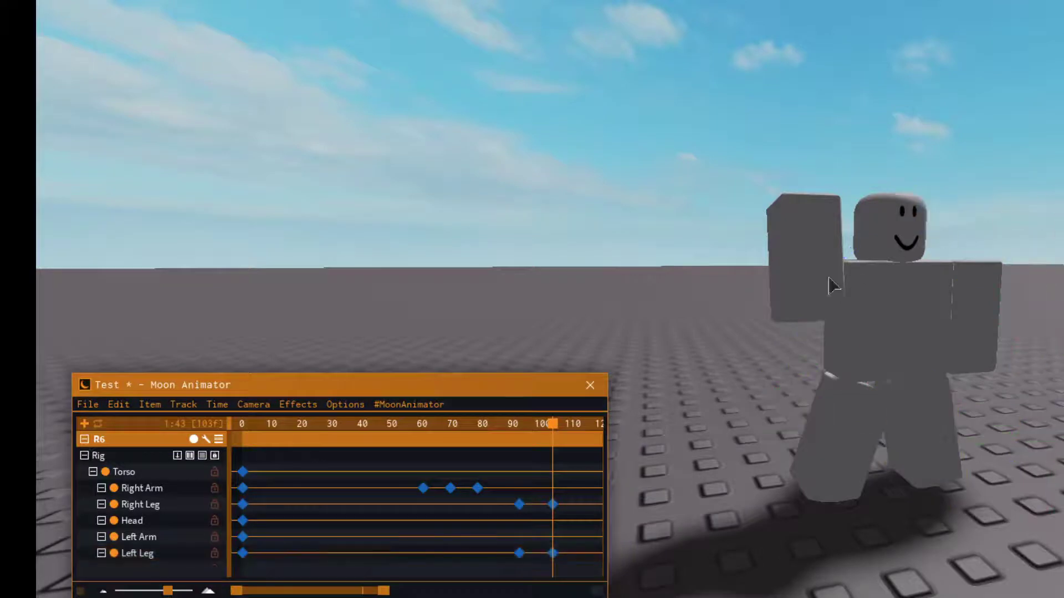
Step: Play the animation and delete every arm and leg keyframe after frame 0
key("space")
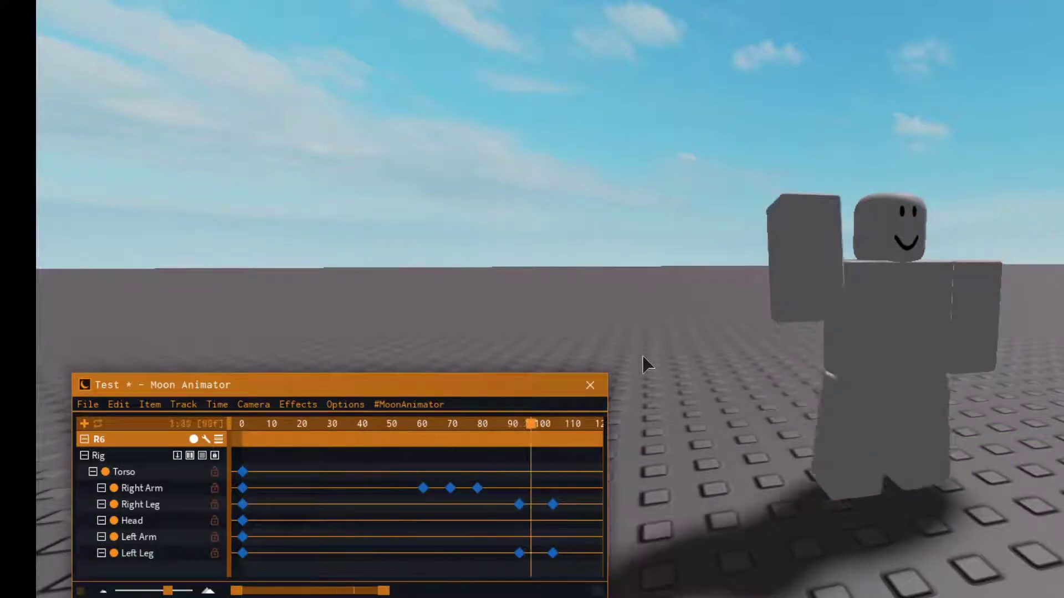
left_click_drag(582, 448, 399, 576)
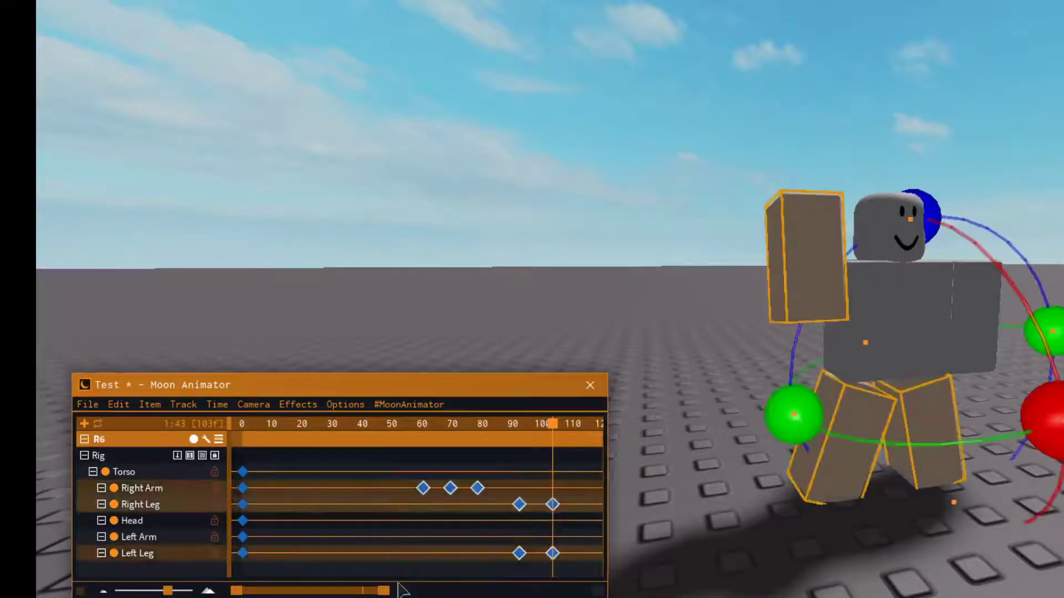
key("Delete")
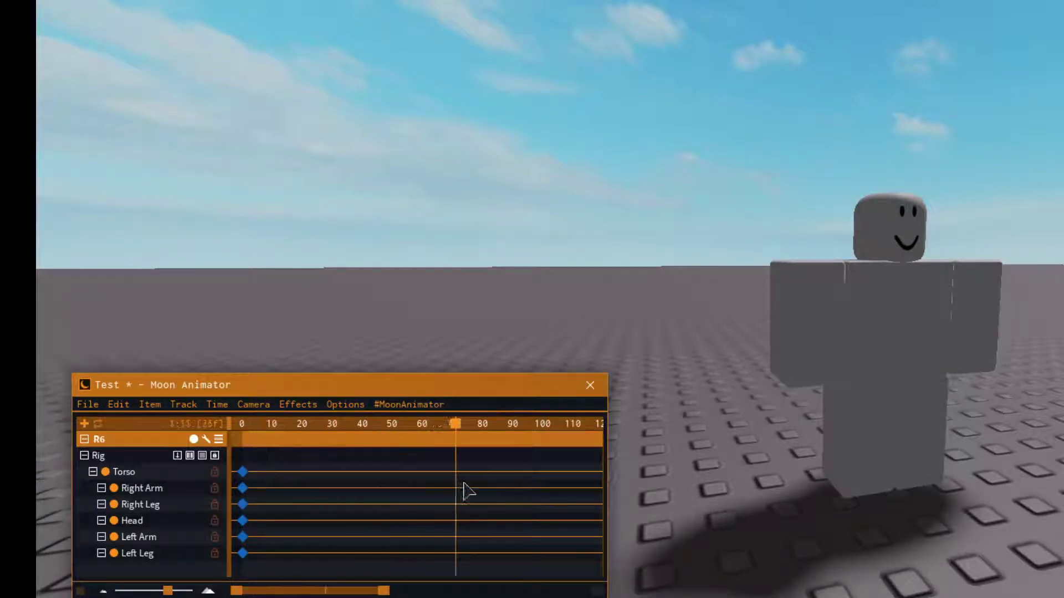
Step: Try moving the torso along its local axes with the position handles at frame 240
mouse_move(571, 501)
left_mouse_down()
mouse_move(594, 506)
mouse_move(542, 506)
mouse_move(611, 503)
mouse_move(580, 509)
left_mouse_up()
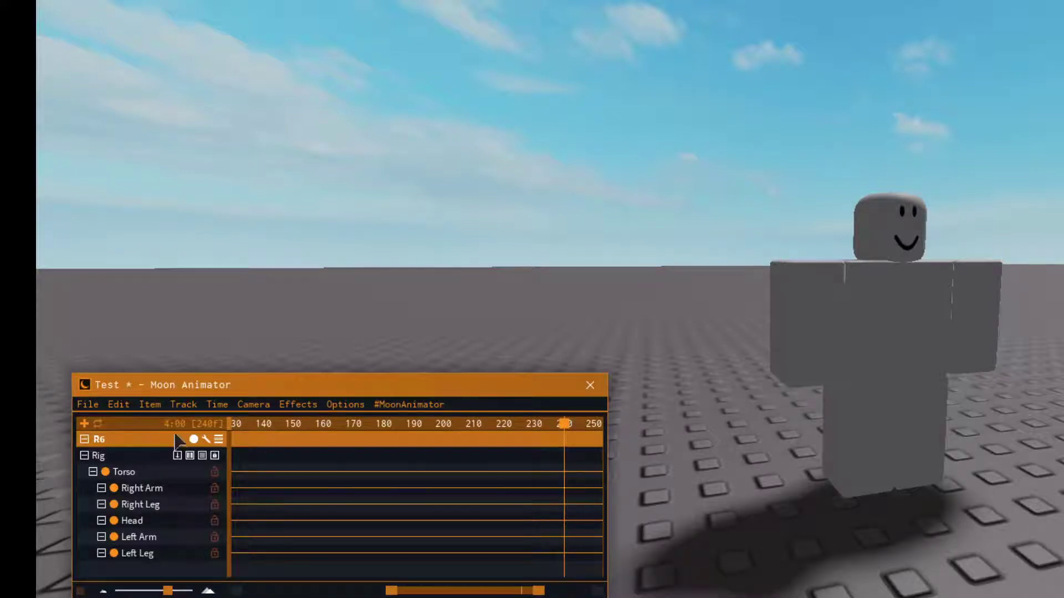
left_click(896, 345)
key("r")
right_click_drag(897, 344, 898, 344)
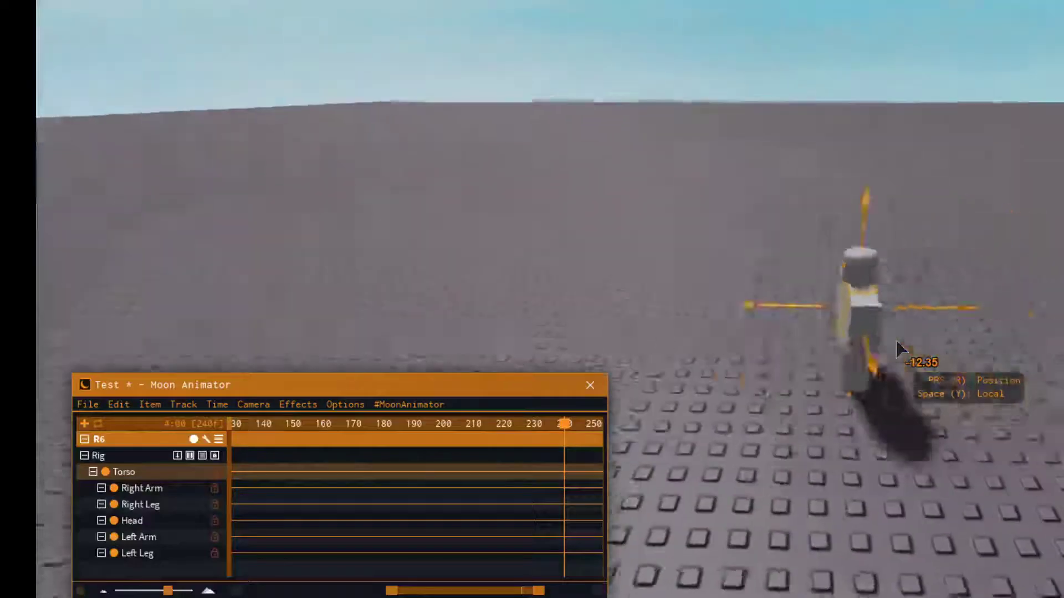
left_click_drag(905, 304, 788, 303)
key("r")
right_click_drag(736, 331, 759, 324)
scroll(759, 325, "down", 3)
key("r")
left_click_drag(941, 299, 893, 320)
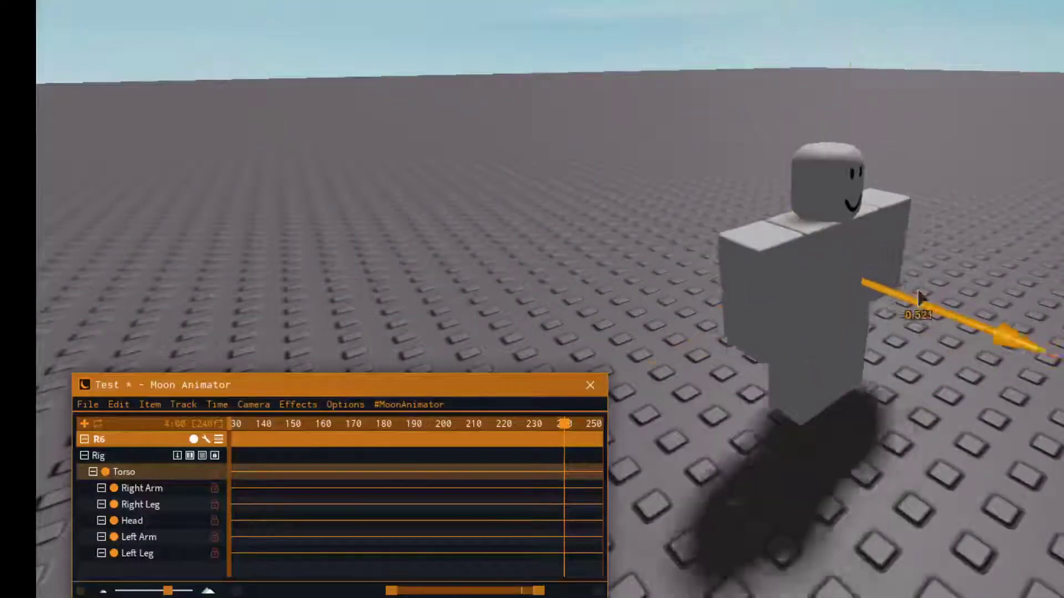
Step: Try a further transform of the torso in another handle mode and delete its keyframe at frame 240
key("r")
left_click_drag(701, 317, 642, 342)
left_click_drag(550, 513, 576, 470)
key("Delete")
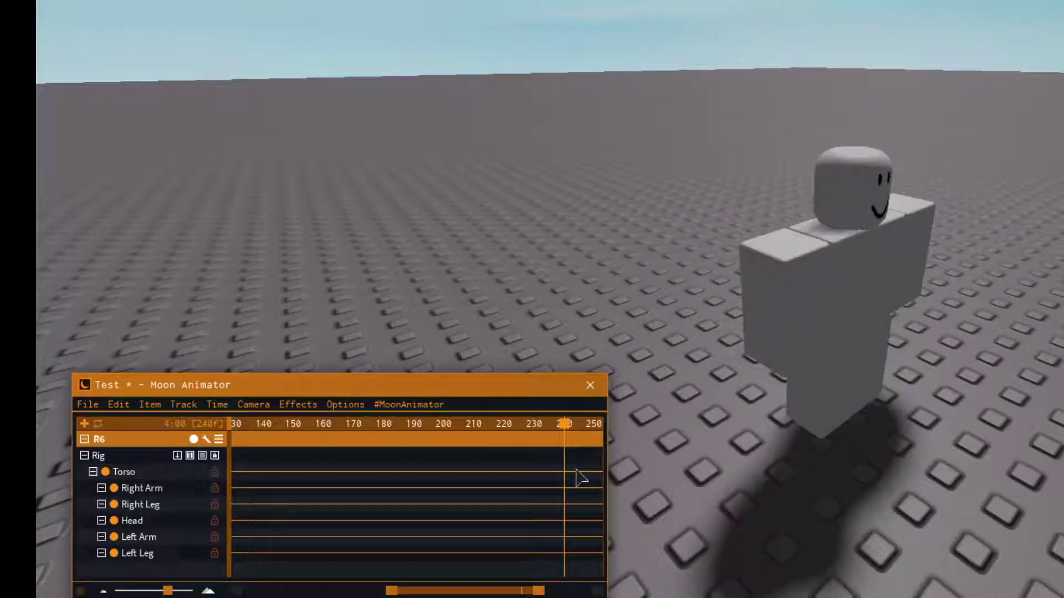
Step: Move the torso along its local axes at frame 240 and play the animation
left_click(836, 315)
right_click_drag(845, 317, 845, 311)
key("r")
scroll(847, 310, "down", 2)
left_click_drag(847, 309, 1026, 341)
right_click_drag(1026, 341, 1026, 342)
left_click_drag(1026, 342, 986, 287)
right_click_drag(985, 287, 985, 286)
key("space")
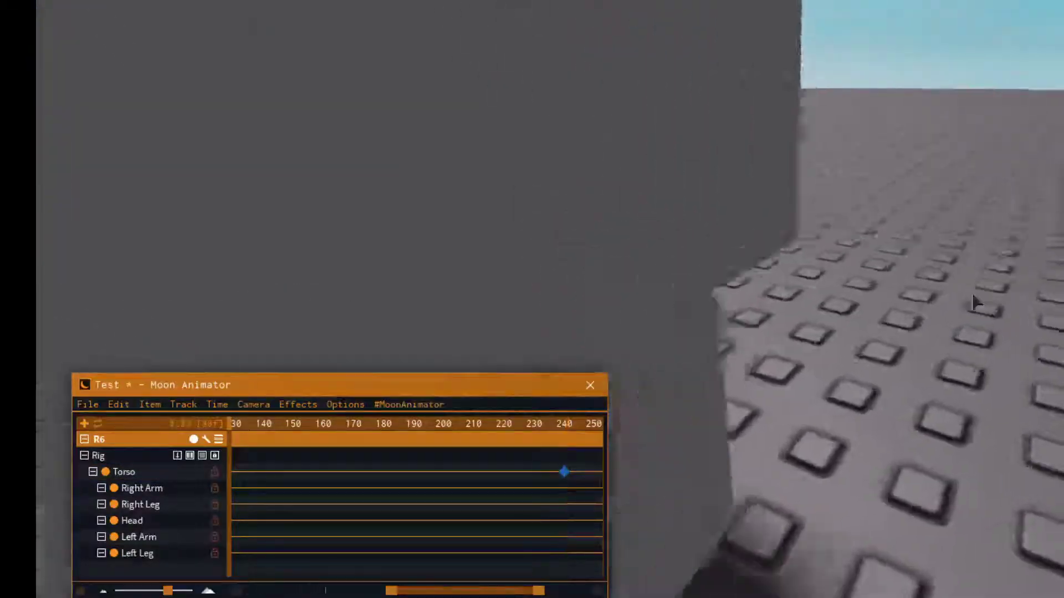
Step: Try moving the torso keyframe to frame 280 and play the slower movement
key("space")
mouse_move(562, 476)
left_mouse_down()
mouse_move(584, 484)
mouse_move(573, 490)
left_mouse_up()
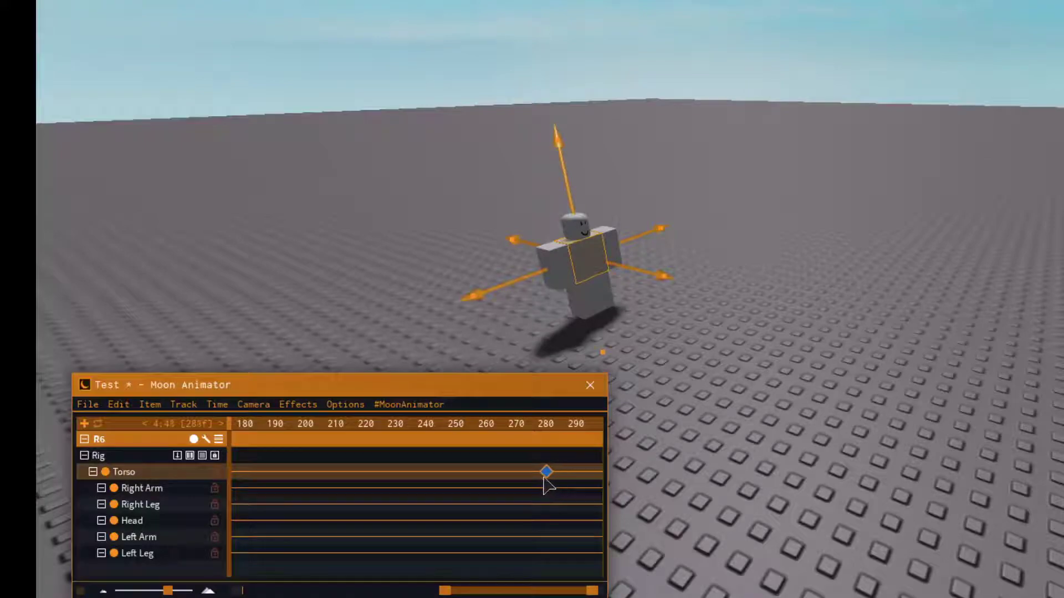
key("space")
scroll(747, 366, "up", 4)
right_click_drag(747, 366, 746, 367)
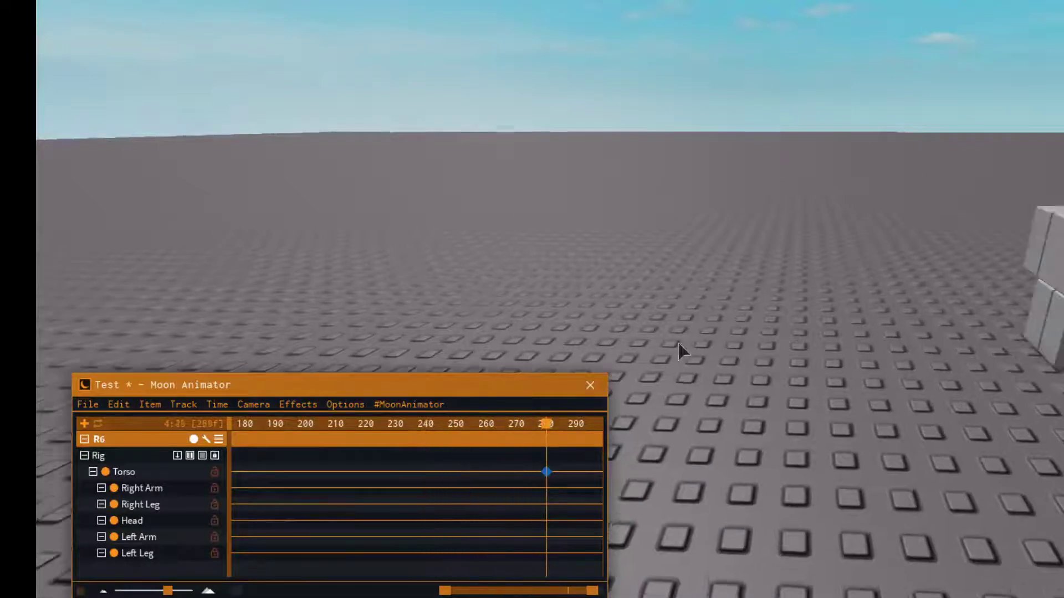
Step: Move the torso keyframe to frame 240 and play the animation again
left_click_drag(545, 472, 525, 472)
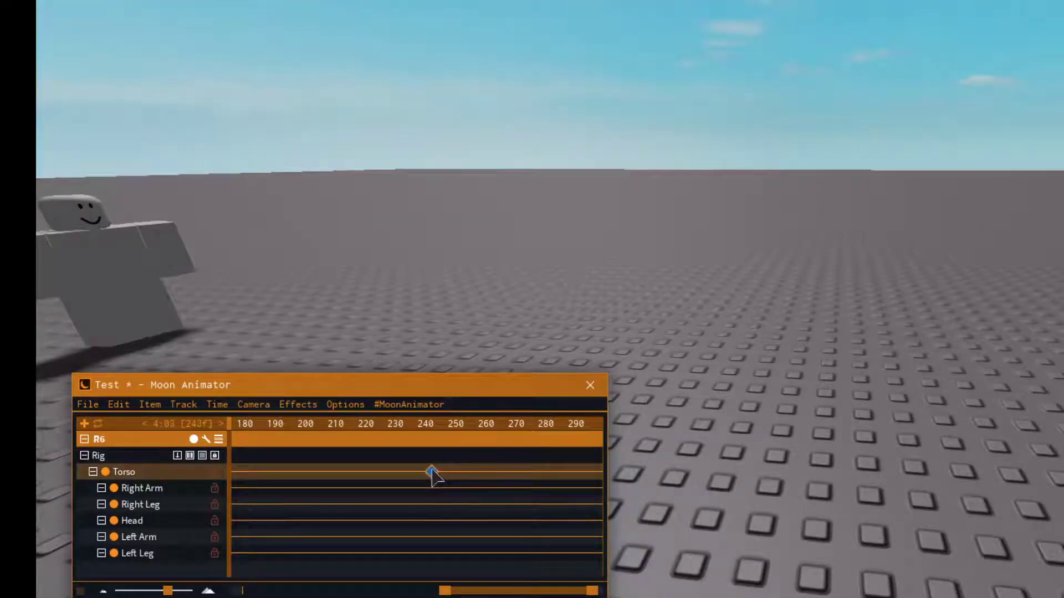
left_click_drag(429, 474, 426, 473)
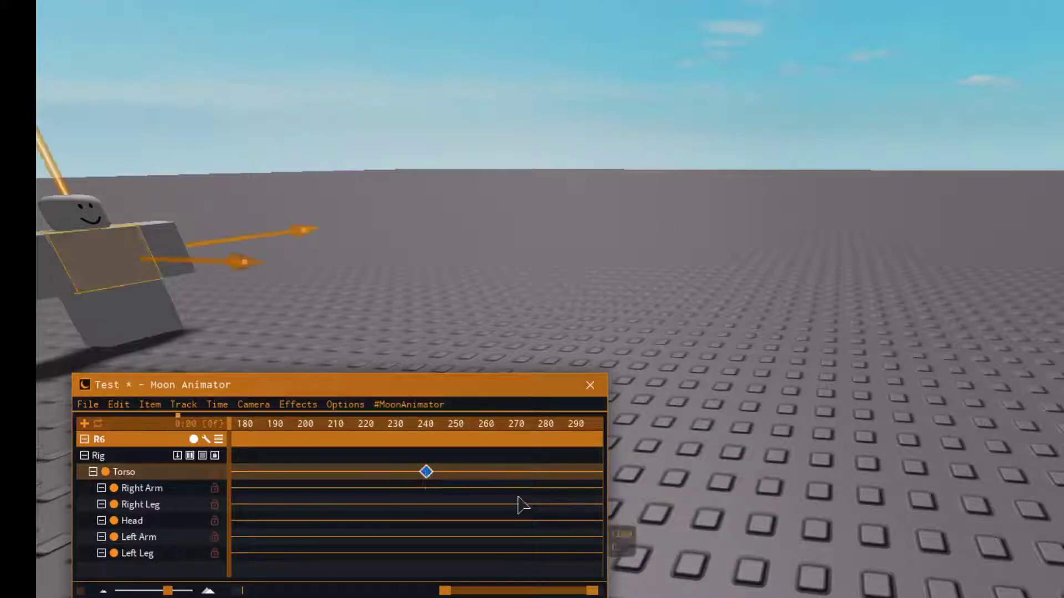
left_click(520, 500)
key("space")
right_click_drag(518, 337, 518, 337)
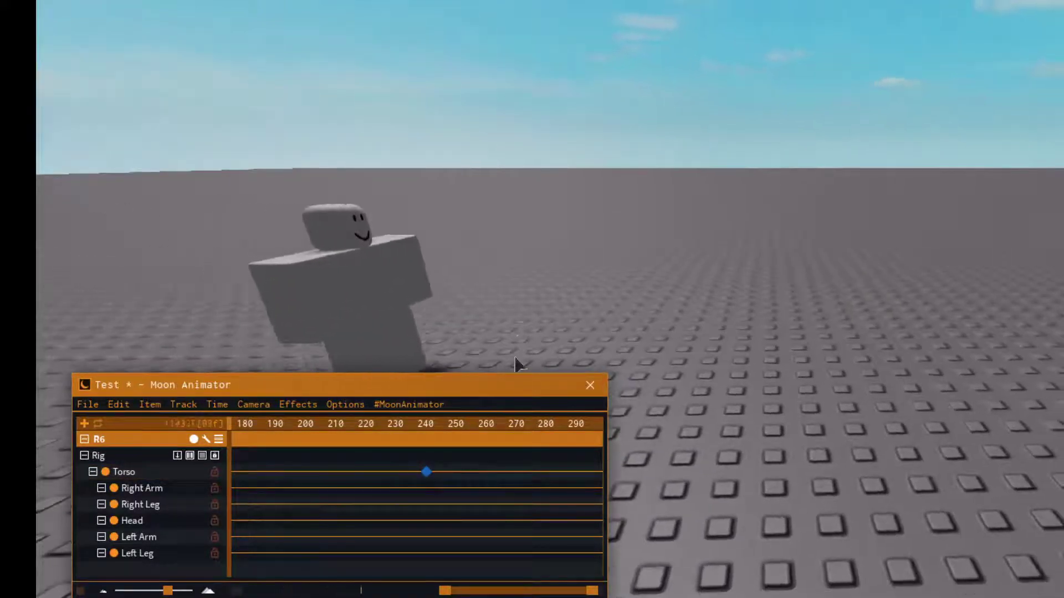
key("space")
Step: Rotate the two legs in opposite directions at frame 0 to form an open walking stride
left_click_drag(287, 424, 94, 428)
right_click_drag(449, 276, 451, 276)
left_click(616, 268)
key("r")
key("w")
right_click_drag(616, 251, 616, 251)
left_click_drag(851, 222, 793, 318)
left_click(745, 283)
left_click_drag(908, 194, 876, 78)
left_click(815, 113)
key("s")
Step: Swing the right arm at frame 0 and rotate it slightly sideways toward the torso
left_click(675, 149)
left_click_drag(890, 177, 856, 72)
key("w")
right_click_drag(779, 282, 780, 282)
left_click_drag(821, 378, 845, 379)
key("s")
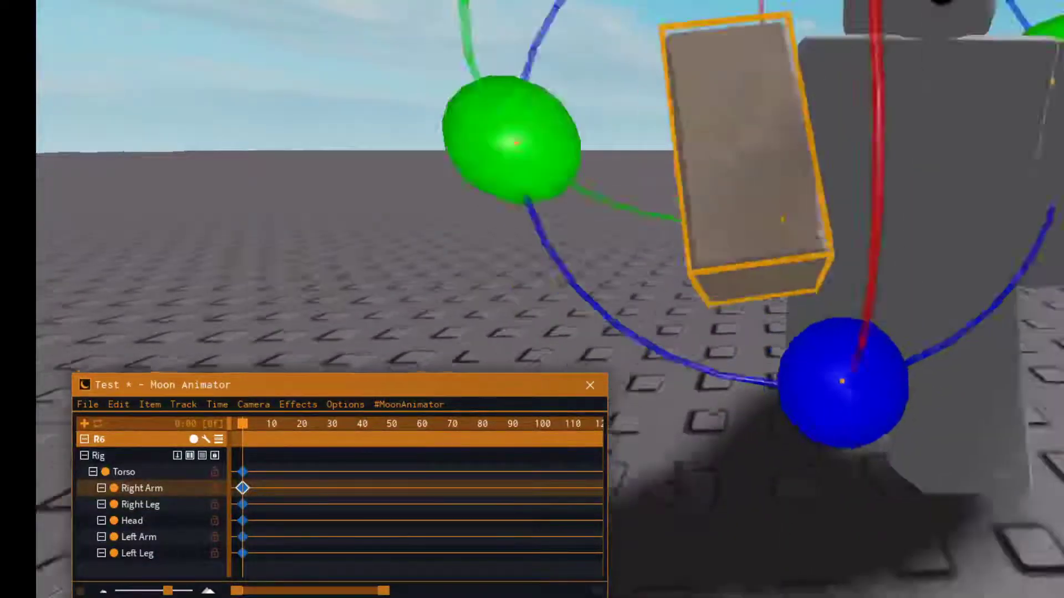
Step: Swing the left arm opposite to the right arm at frame 0
left_click(945, 249)
right_click_drag(945, 250, 942, 251)
key("d")
left_click(759, 247)
left_click(936, 243)
left_click_drag(732, 249, 781, 355)
Step: Lower the torso by about 0.21 at frame 0 so the feet meet the ground
left_click(850, 225)
scroll(852, 224, "up", 5)
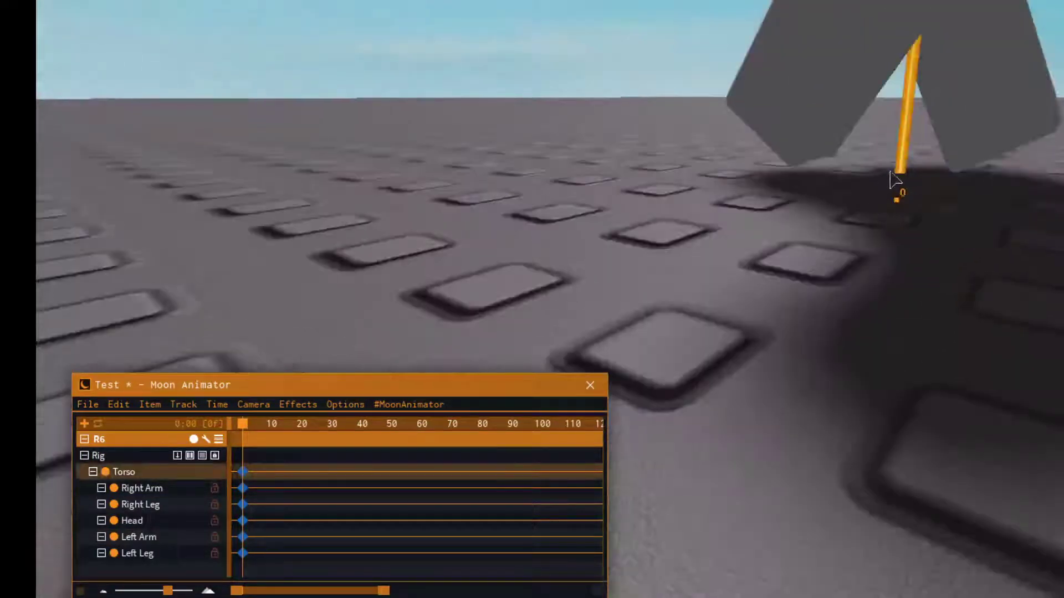
left_click_drag(890, 173, 892, 195)
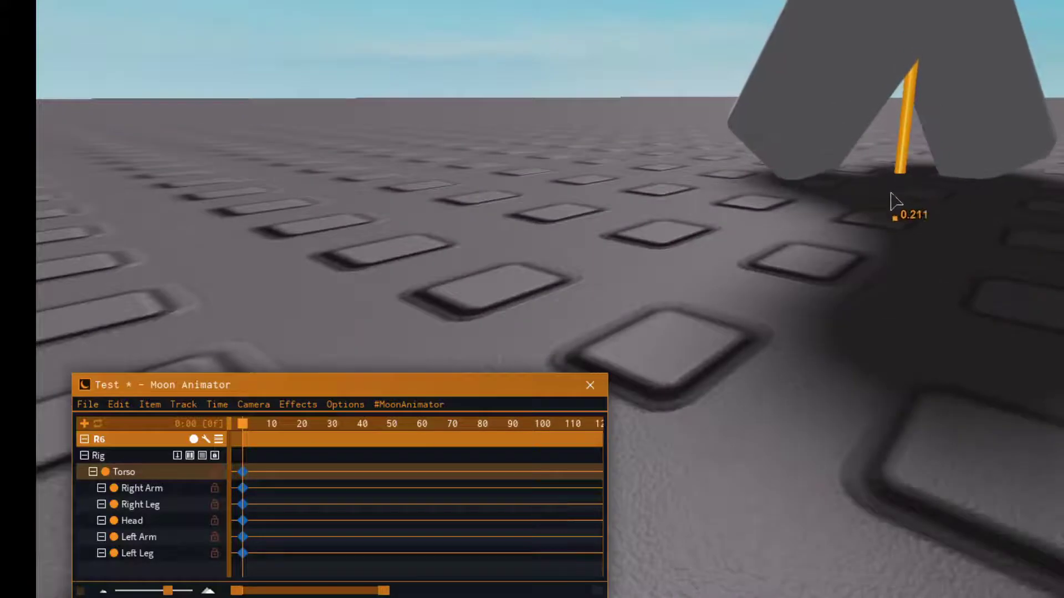
left_click(903, 230)
scroll(907, 235, "down", 5)
scroll(906, 236, "up", 1)
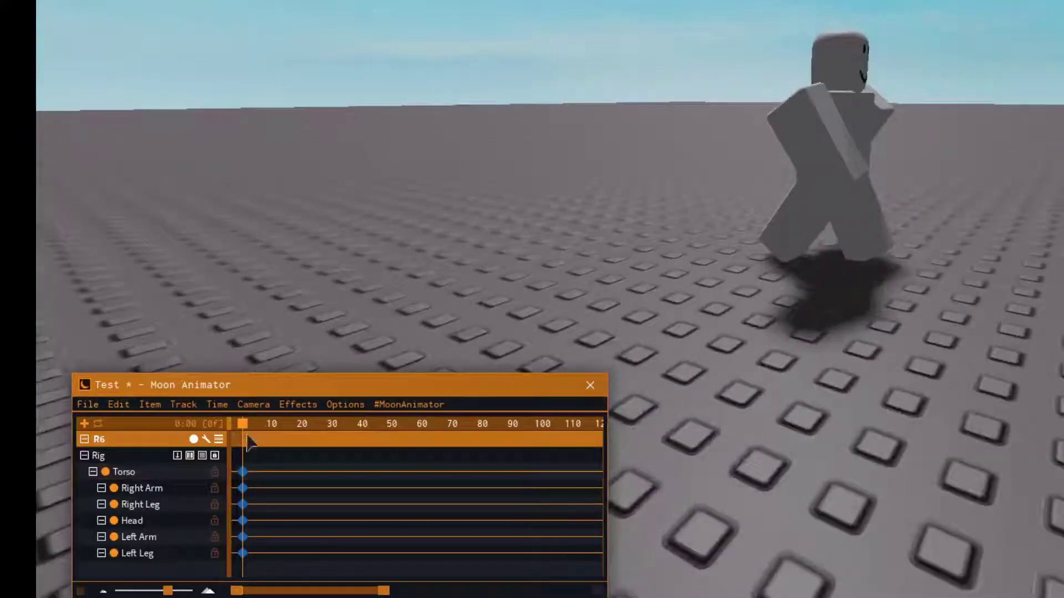
Step: Examine the walking stride pose from several sides and distances
left_click_drag(250, 441, 276, 448)
scroll(666, 316, "up", 4)
right_click_drag(671, 318, 664, 315)
scroll(665, 315, "down", 2)
scroll(747, 301, "up", 3)
right_click_drag(747, 301, 678, 331)
scroll(748, 302, "down", 4)
scroll(747, 301, "up", 3)
scroll(679, 331, "up", 4)
scroll(677, 331, "down", 5)
Step: Play the animation from frame 0 and examine how the posed rig travels
left_click_drag(280, 430, 235, 431)
key("space")
right_click_drag(386, 257, 386, 256)
key("space")
key("w")
right_click_drag(386, 300, 386, 301)
key("w")
key("s")
key("w")
key("s")
Step: Rotate the left leg at frame 20 to bring it straight under the body
left_click_drag(241, 423, 301, 434)
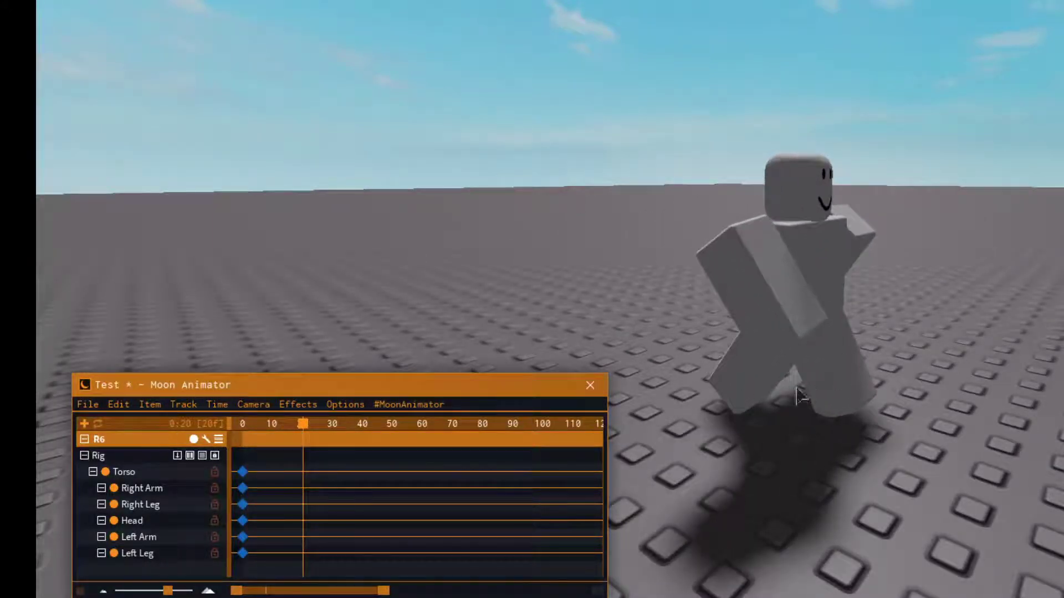
left_click(832, 390)
key("f")
scroll(833, 389, "down", 4)
key("r")
left_click_drag(769, 192, 793, 301)
scroll(659, 332, "up", 3)
right_click_drag(661, 331, 649, 354)
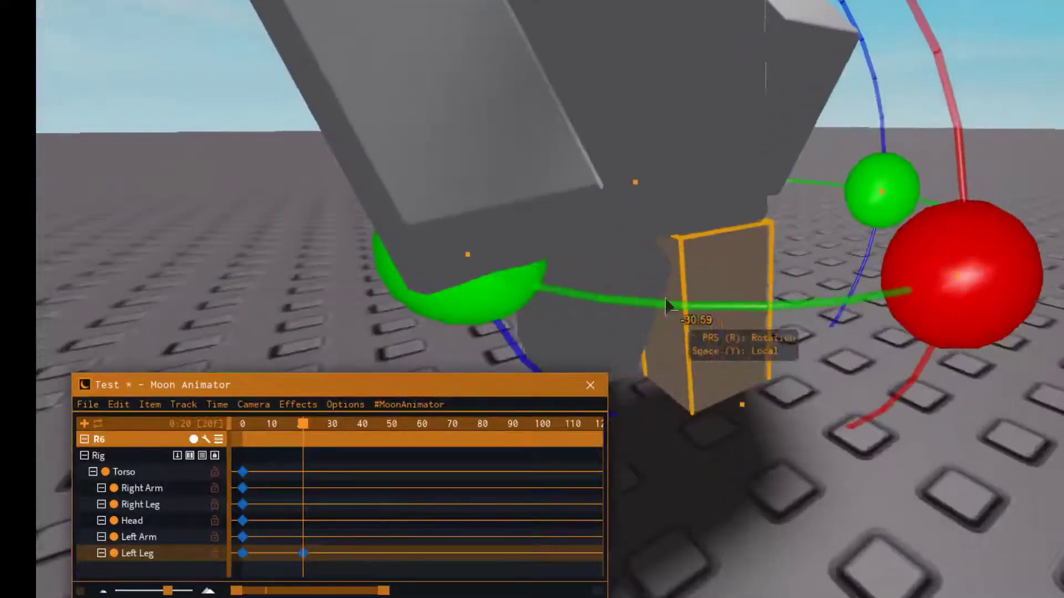
left_click_drag(931, 290, 886, 182)
scroll(737, 293, "up", 3)
right_click_drag(737, 292, 695, 291)
scroll(695, 290, "down", 3)
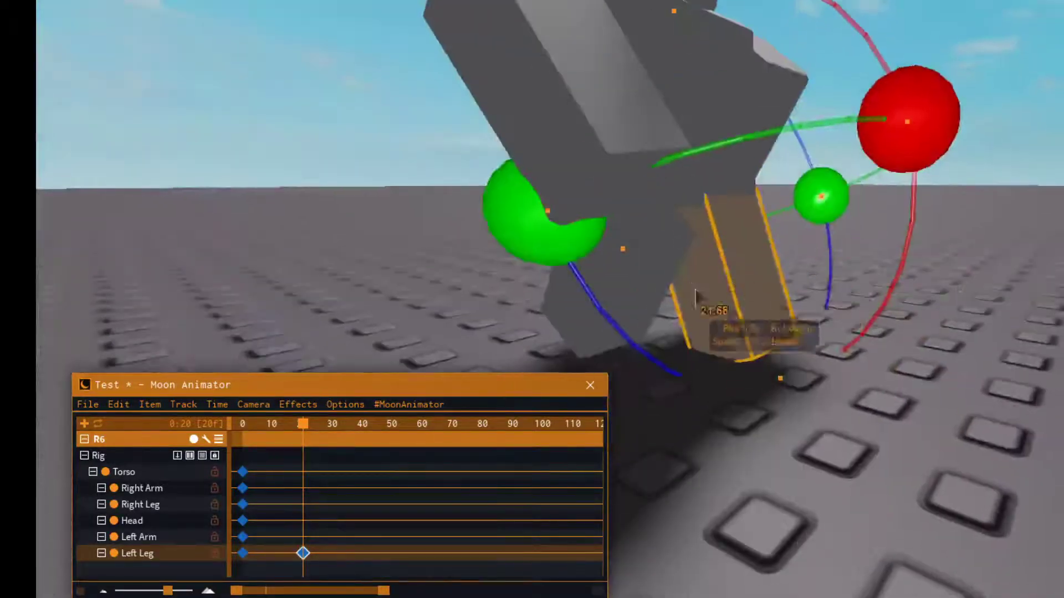
left_click_drag(914, 142, 955, 240)
Step: Reposition the right leg along its local axes at frame 20 so it is tucked up for the passing pose
left_click(633, 285)
key("a")
left_click_drag(1049, 373, 966, 212)
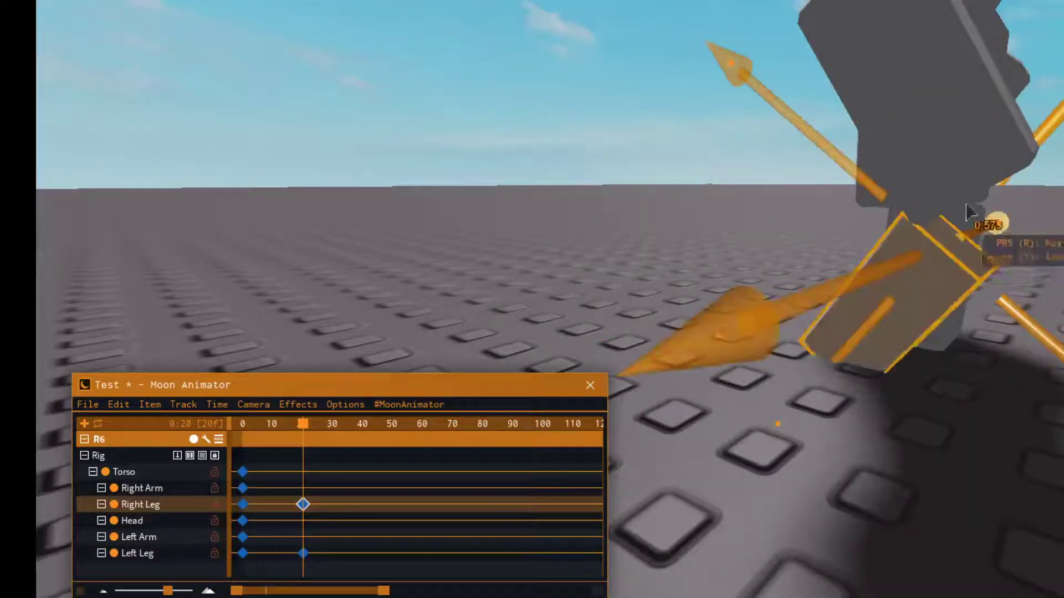
left_click_drag(1039, 148, 1063, 103)
right_click_drag(1052, 105, 1043, 106)
scroll(950, 147, "down", 3)
left_click(924, 124)
Step: Rotate the right arm at frame 20 to straighten its sideways angle and swing it toward the body's side
left_click(1059, 144)
right_click_drag(1058, 144, 1059, 146)
key("r")
mouse_move(945, 312)
left_mouse_down()
mouse_move(922, 299)
mouse_move(935, 303)
left_mouse_up()
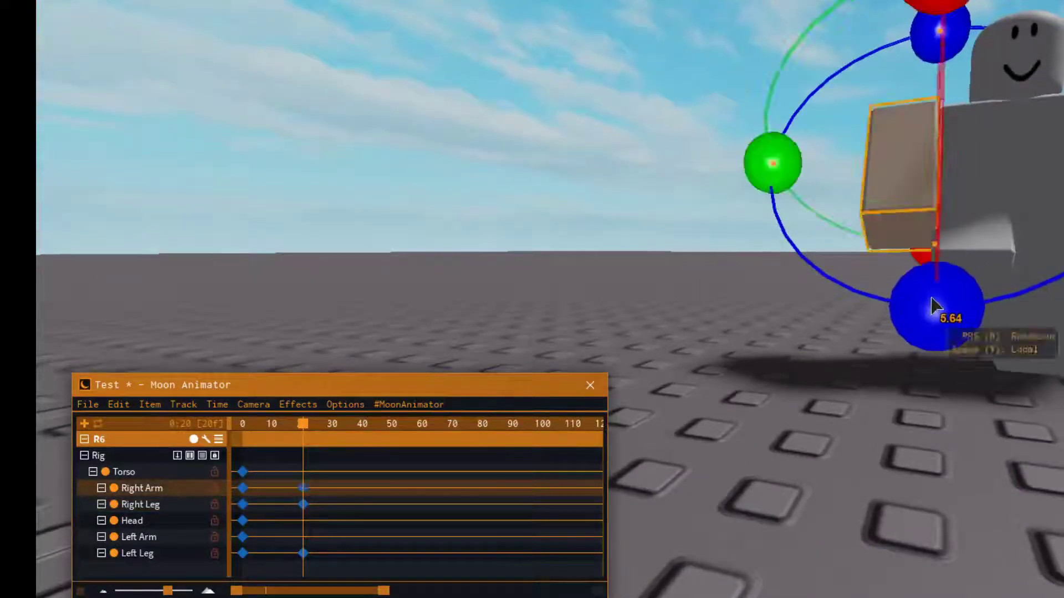
right_click_drag(936, 303, 931, 300)
scroll(804, 147, "down", 3)
left_click_drag(844, 132, 860, 207)
Step: Swing the left arm back toward the body's side at frame 20
left_click(886, 249)
scroll(898, 268, "up", 4)
right_click_drag(898, 268, 893, 266)
left_click(727, 166)
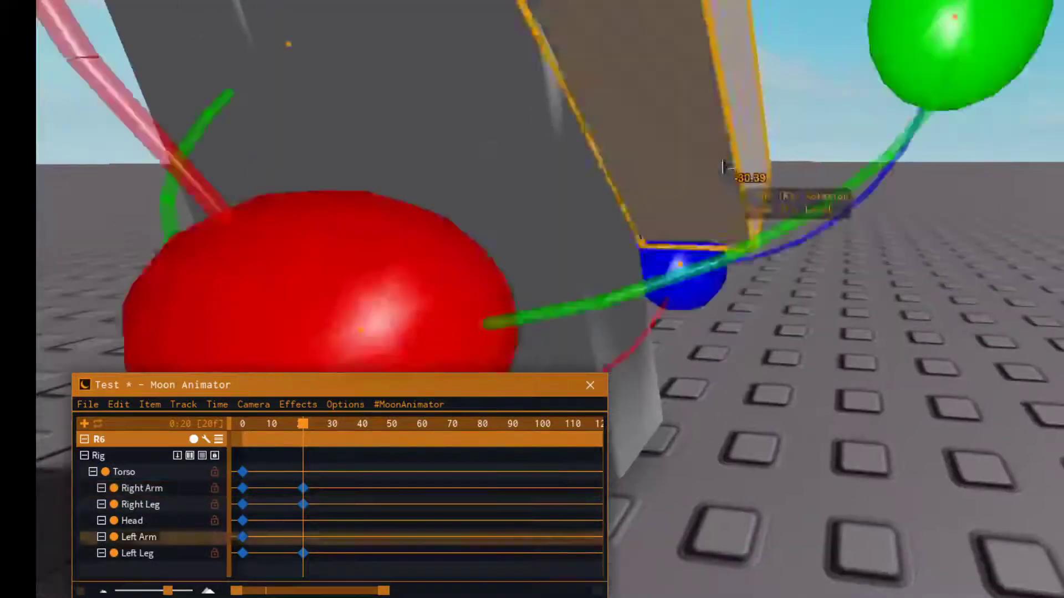
scroll(728, 167, "down", 4)
left_click_drag(1003, 34, 1038, 156)
left_click(1037, 155)
right_click_drag(1035, 155, 1025, 152)
Step: Raise the torso at frame 20 so the supporting foot rests on the ground
left_click(967, 90)
scroll(979, 93, "up", 3)
key("r")
right_click_drag(979, 94, 979, 94)
right_click_drag(698, 189, 698, 191)
scroll(699, 193, "up", 2)
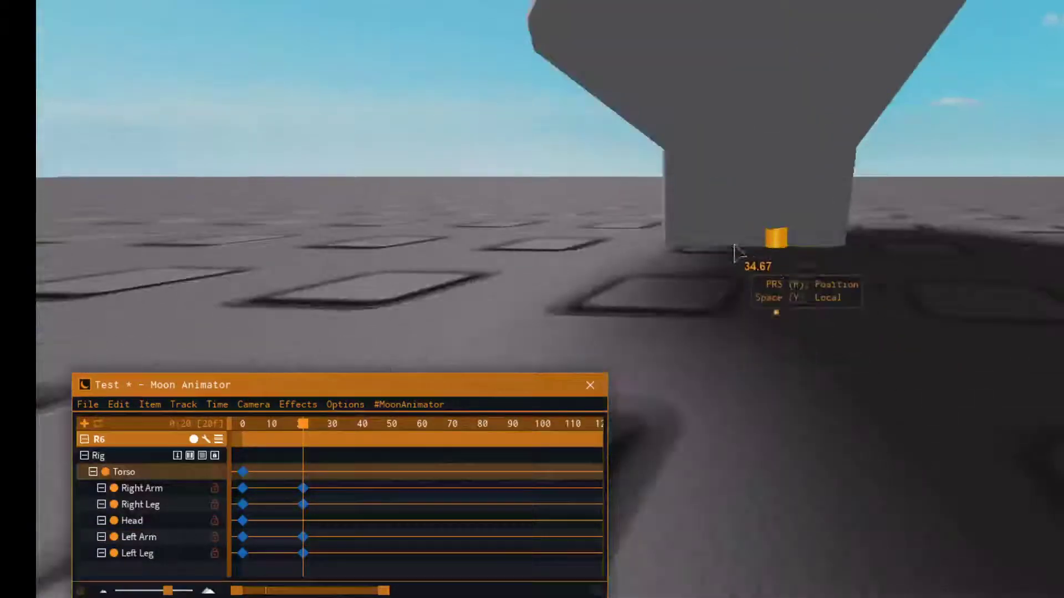
left_click_drag(774, 255, 772, 225)
left_click(890, 242)
left_click(790, 233)
scroll(780, 236, "down", 4)
left_click(857, 266)
right_click_drag(857, 266, 857, 266)
scroll(858, 275, "down", 5)
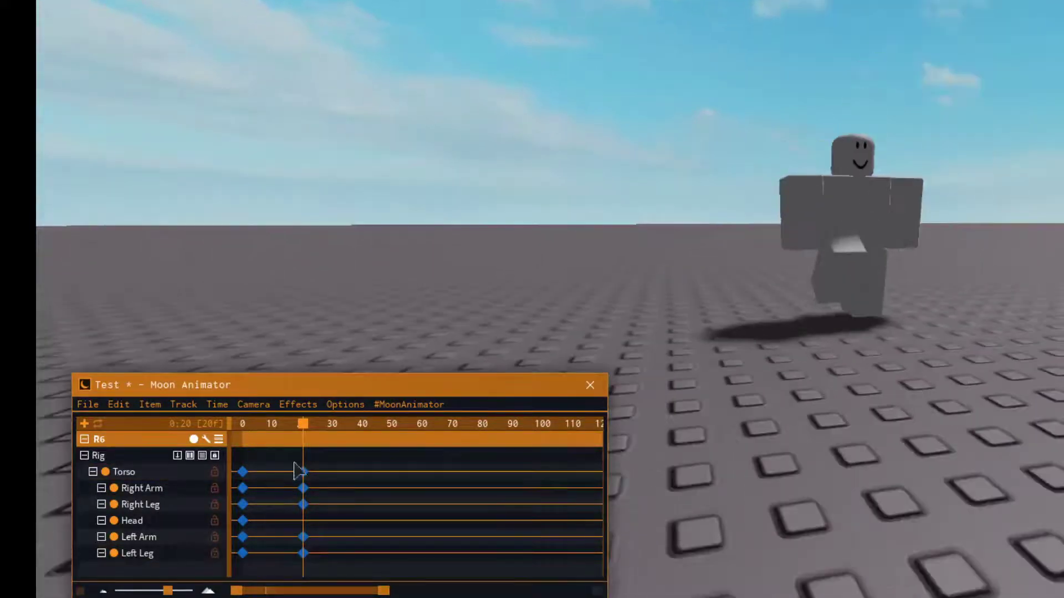
Step: Play the walk from frame 0 through the passing pose
left_click_drag(307, 424, 213, 432)
key("space")
key("space")
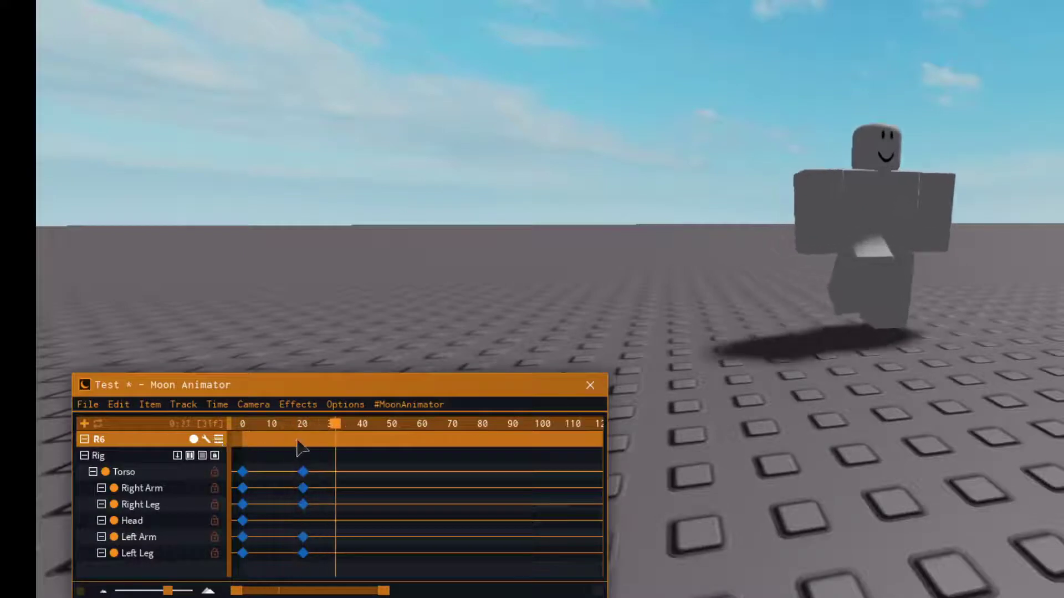
Step: Rotate the right leg into the opposite stride at frame 40 and adjust its position by about 0.11
left_click_drag(348, 435, 365, 438)
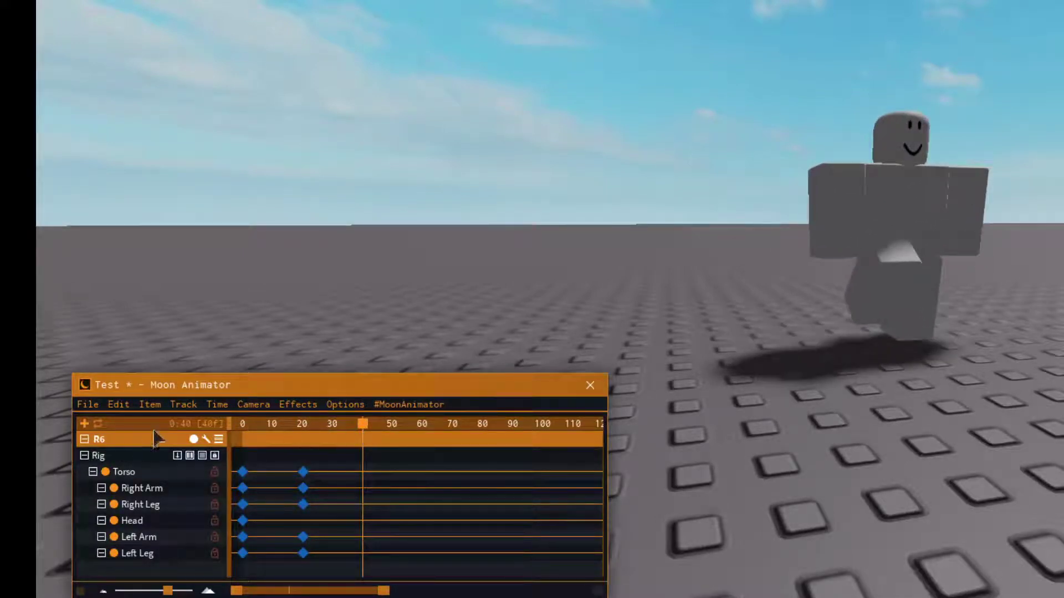
left_click(868, 284)
right_click_drag(869, 285, 897, 250)
left_click_drag(859, 122, 846, 150)
key("r")
left_click_drag(888, 349, 890, 187)
key("r")
left_click_drag(810, 361, 818, 352)
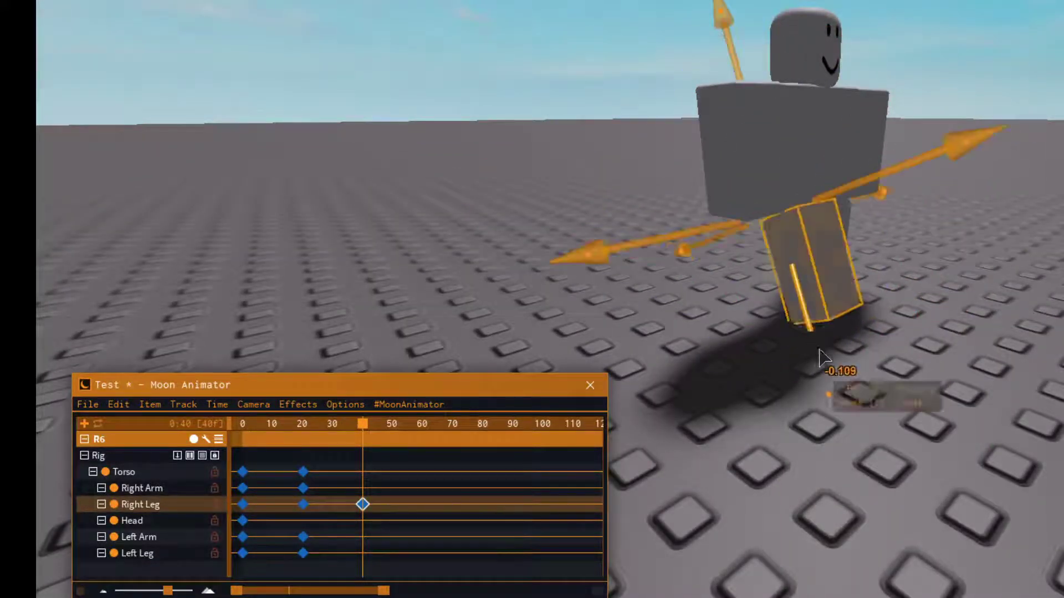
left_click(896, 323)
Step: Rotate the left leg opposite to the right leg at frame 40
left_click(846, 222)
key("r")
right_click_drag(846, 223, 886, 249)
left_click_drag(980, 273, 990, 225)
left_click(1005, 242)
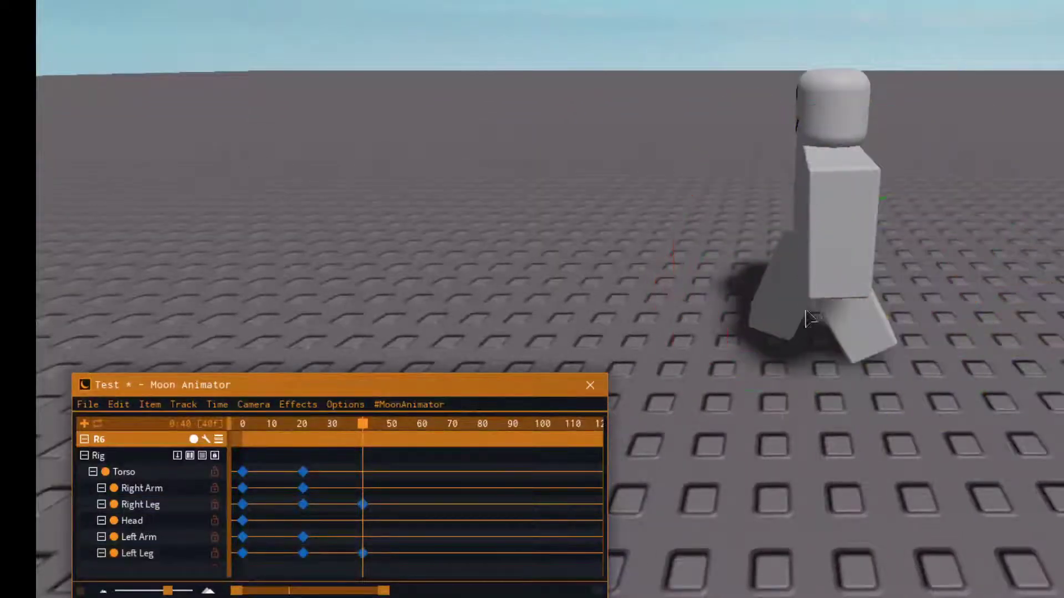
Step: Shift the right leg by about 0.16 along its local axis at frame 40
left_click(793, 302)
key("r")
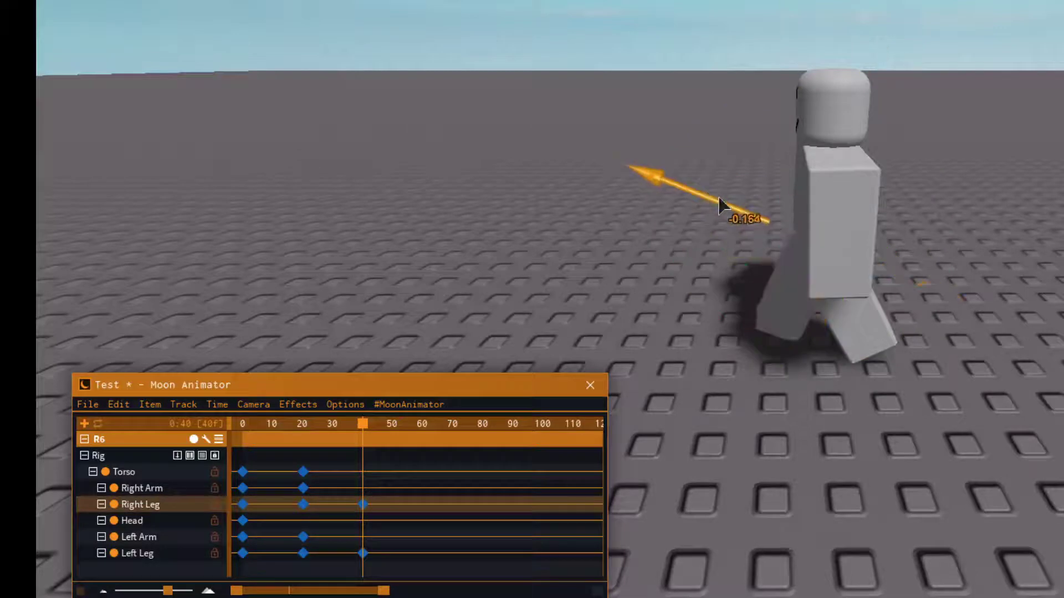
left_click_drag(725, 200, 726, 201)
left_click(742, 206)
Step: Swing the left arm at frame 40 and rotate it about 9 degrees sideways
left_click(835, 224)
key("r")
left_click_drag(1019, 179, 1030, 290)
right_click_drag(1031, 289, 1030, 292)
left_click_drag(946, 392, 925, 388)
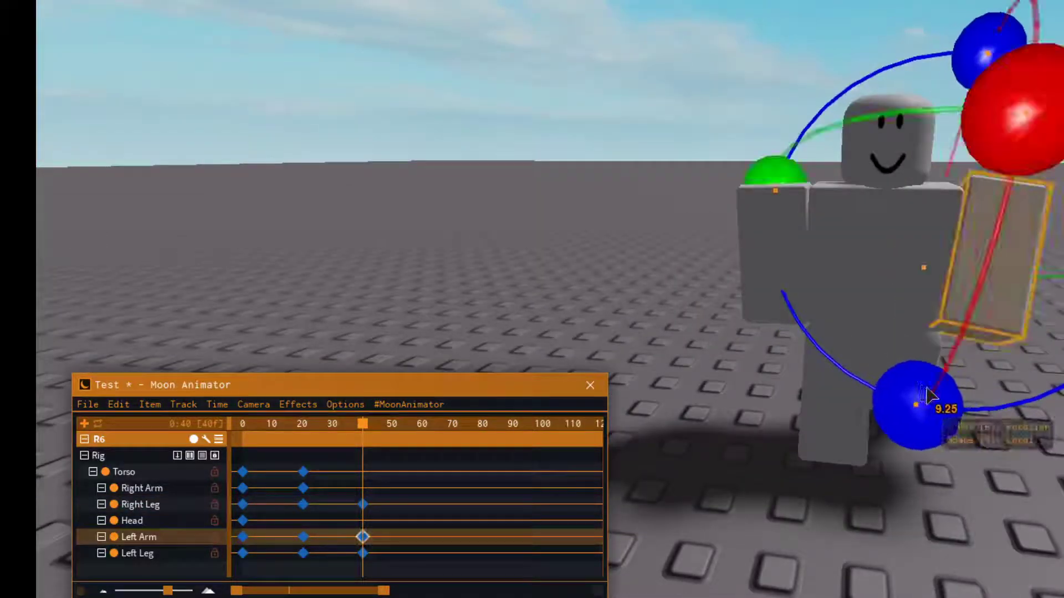
left_click(691, 294)
Step: Swing the right arm opposite to the left arm at frame 40
left_click(776, 286)
right_click_drag(866, 288, 866, 289)
left_click_drag(946, 225, 940, 335)
left_click(897, 299)
Step: Adjust the right arm's pose at frame 40 so that it opposes the left arm
right_click_drag(888, 288, 888, 288)
left_click(774, 263)
right_click_drag(770, 226, 770, 226)
key("r")
left_click_drag(998, 390, 1004, 405)
right_click_drag(1004, 405, 1004, 405)
Step: Pose the torso at frame 40 and turn it by about -25.9 degrees
key("r")
left_click_drag(1025, 244, 1012, 259)
scroll(914, 282, "up", 2)
scroll(915, 290, "down", 4)
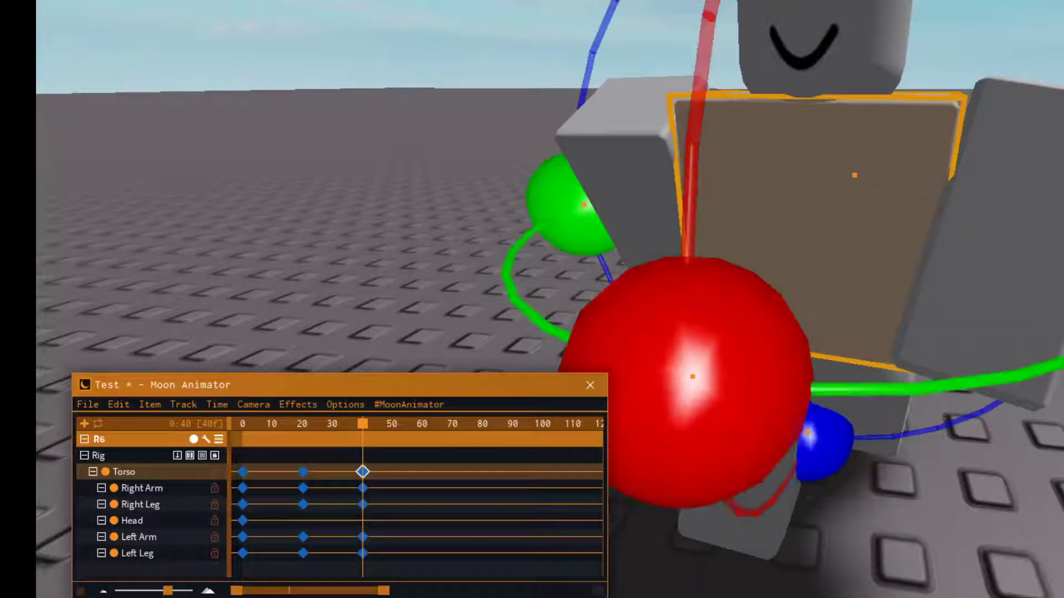
scroll(1049, 338, "down", 5)
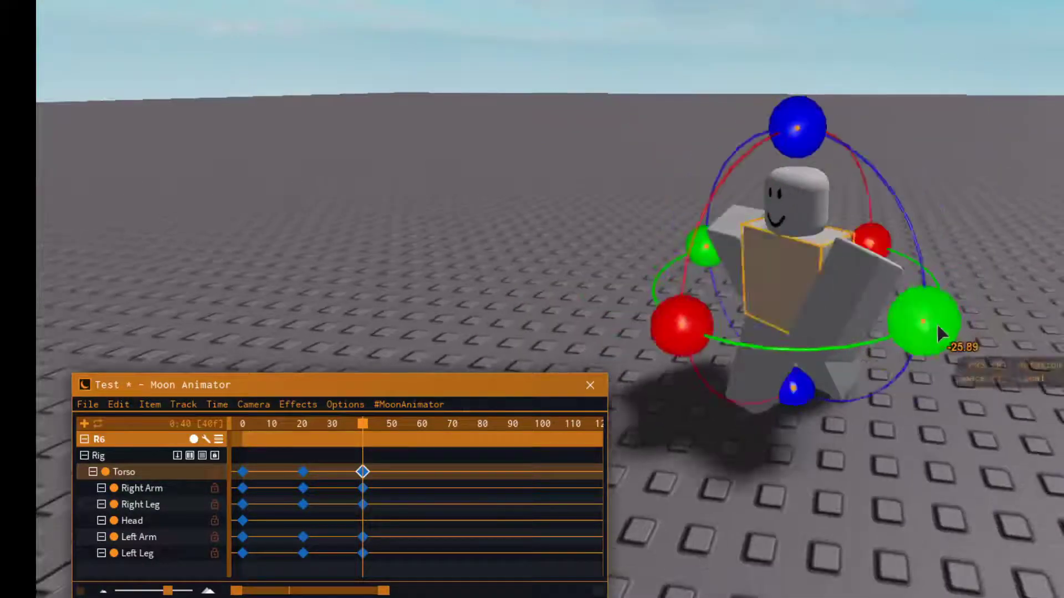
Step: Scrub from frame 0 to frame 40 and turn the torso by about 25.6 degrees there
left_click(245, 433)
left_click_drag(241, 429, 359, 433)
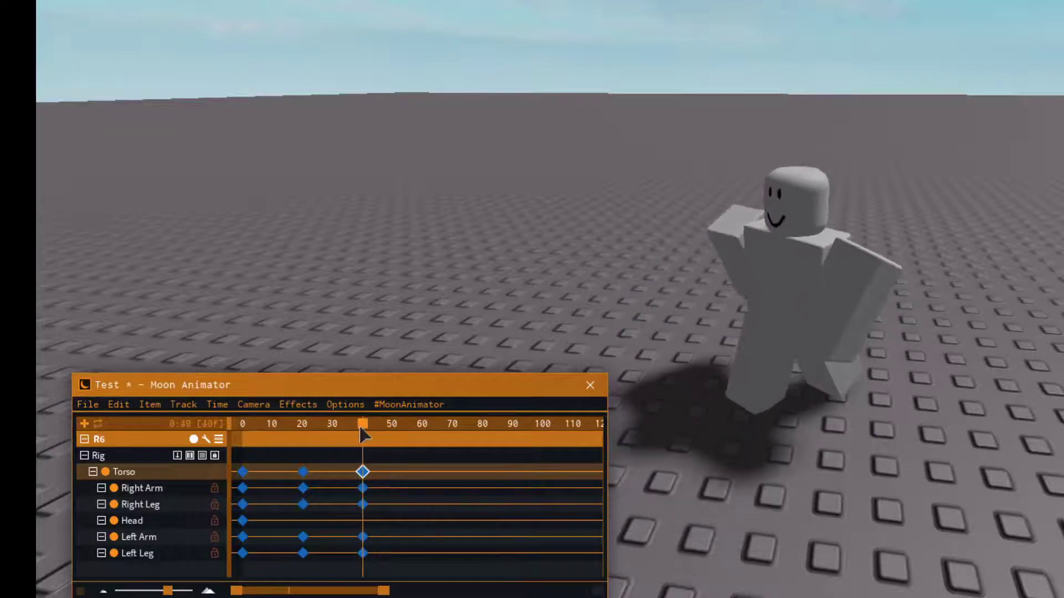
left_click_drag(893, 326, 900, 324)
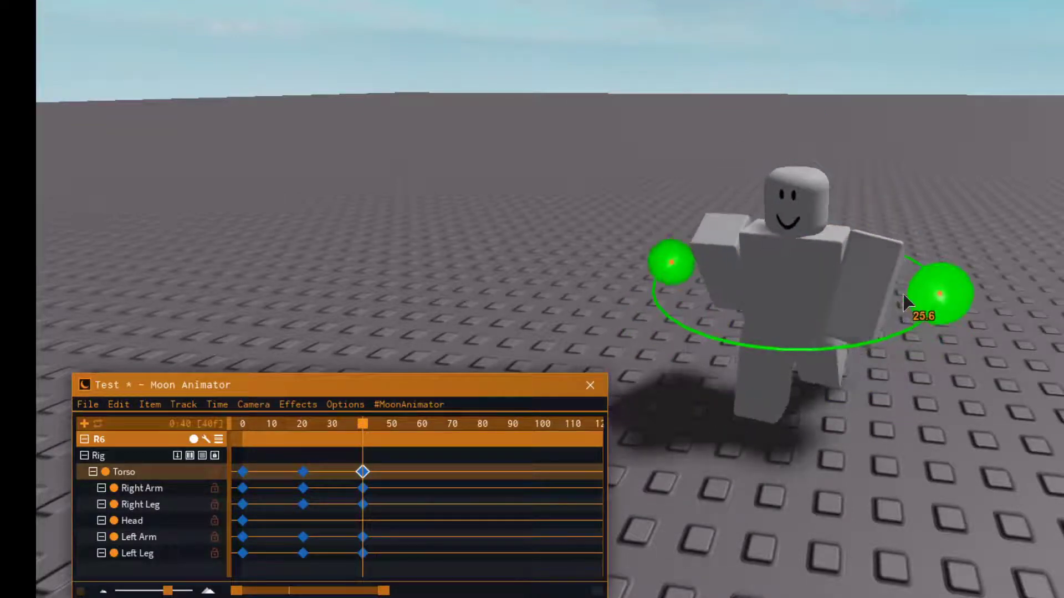
Step: Play back the walk from frame 0 to check the poses up to frame 40
key("space")
key("space")
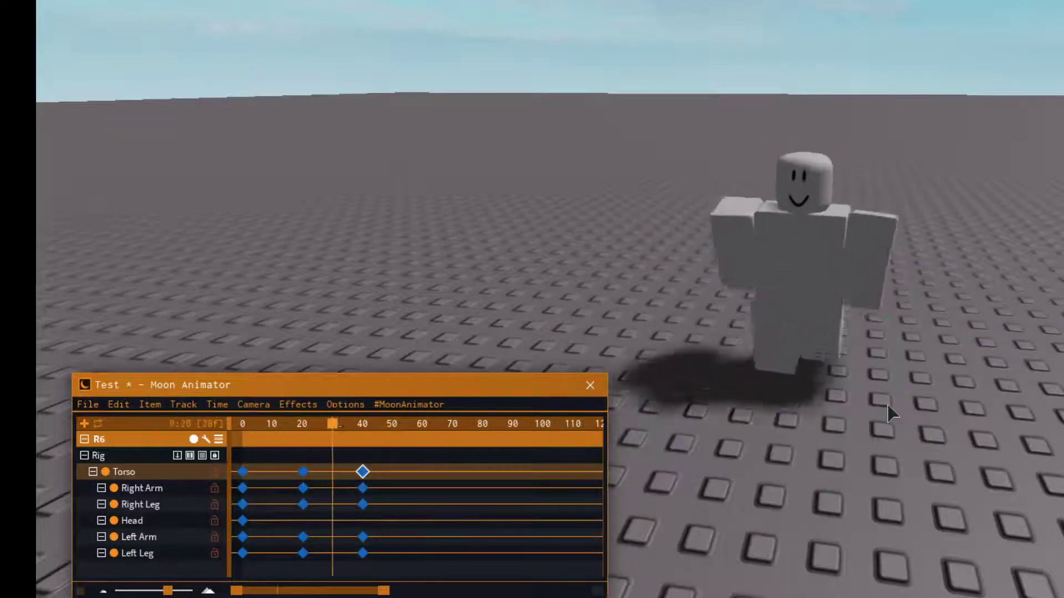
key("space")
left_click(350, 426)
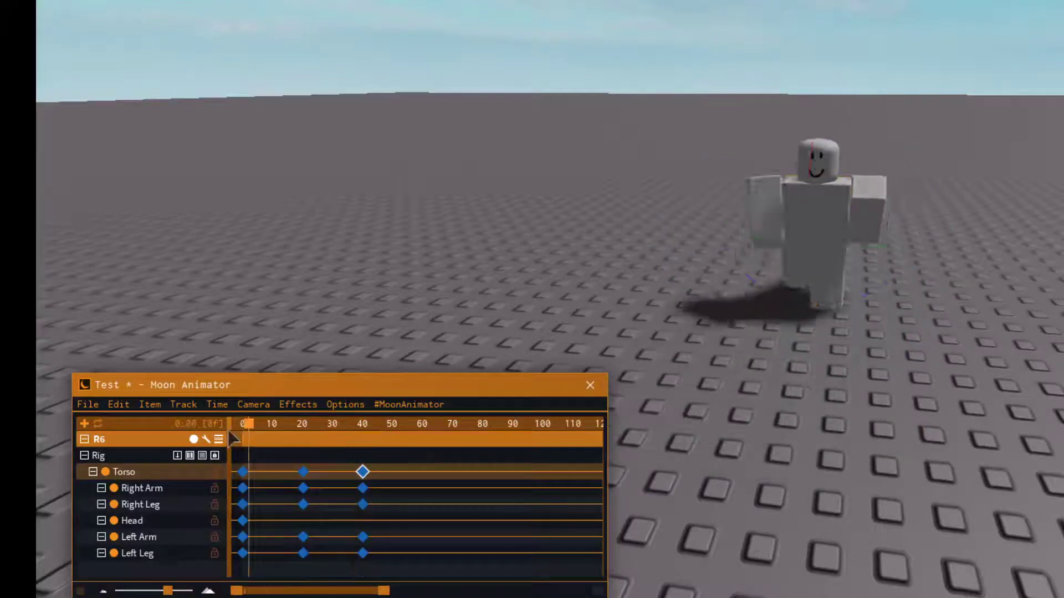
key("space")
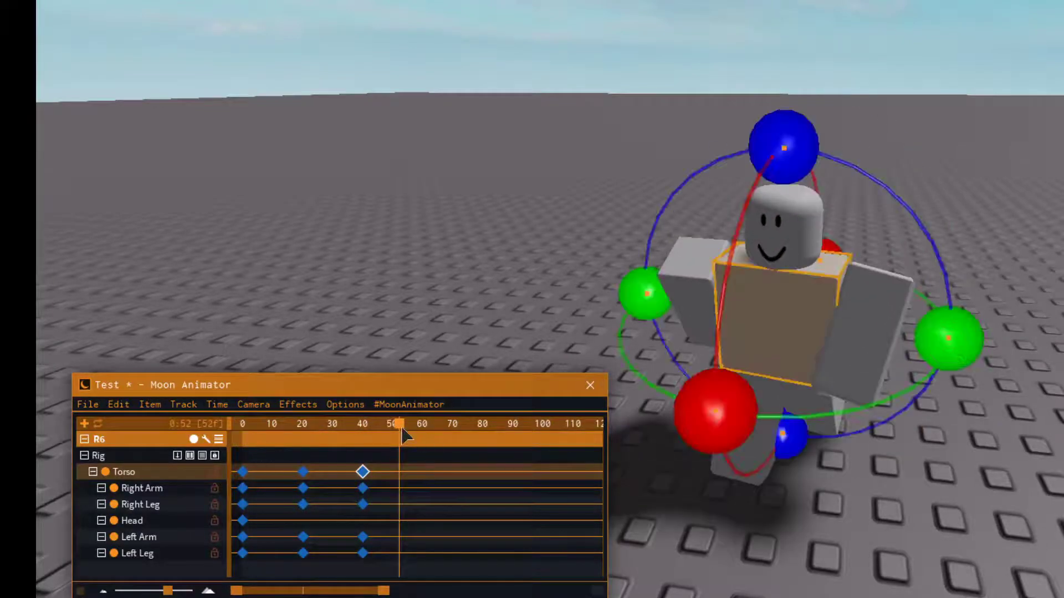
Step: Move the playhead to frame 60, then reposition and turn the torso for the next stride
mouse_move(421, 422)
left_mouse_down()
mouse_move(386, 424)
mouse_move(416, 433)
left_mouse_up()
right_click_drag(532, 277, 665, 249)
left_click(776, 143)
right_click_drag(791, 142, 937, 67)
key("r")
key("r")
scroll(931, 69, "down", 2)
left_click_drag(879, 76, 886, 64)
right_click_drag(942, 144, 864, 299)
Step: Rotate the right leg for the new stride at frame 60
left_click(710, 291)
right_click_drag(715, 292, 961, 304)
left_click_drag(961, 305, 902, 387)
right_click_drag(902, 388, 754, 381)
right_click_drag(851, 387, 823, 377)
scroll(720, 372, "up", 4)
right_click_drag(720, 371, 731, 338)
Step: Shift the right leg by about -0.173 along its local axis at frame 60
key("r")
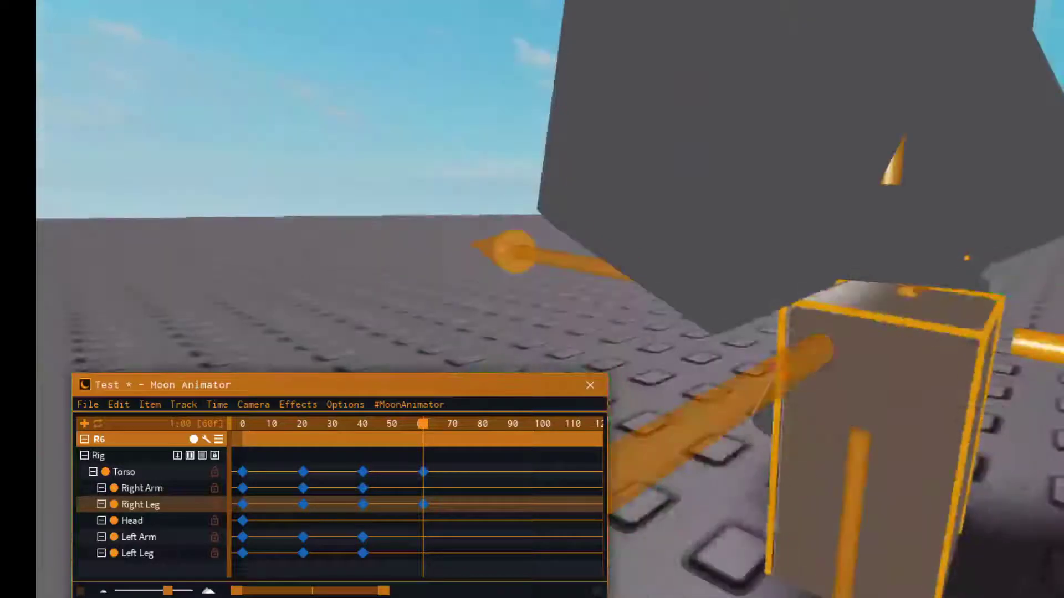
left_click_drag(1037, 348, 1011, 342)
scroll(820, 438, "down", 3)
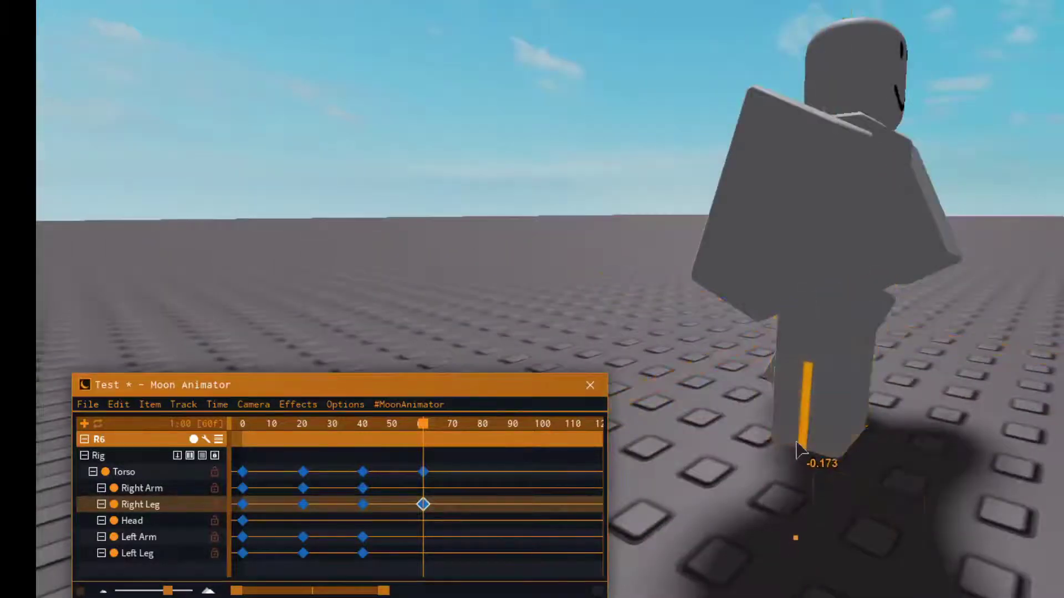
left_click(886, 471)
mouse_move(887, 471)
right_mouse_down()
mouse_move(904, 470)
mouse_move(898, 466)
right_mouse_up()
Step: Rotate the left leg at frame 60 and shift it by about -0.53 along its local axis
left_click(776, 344)
key("r")
right_click_drag(781, 345, 880, 349)
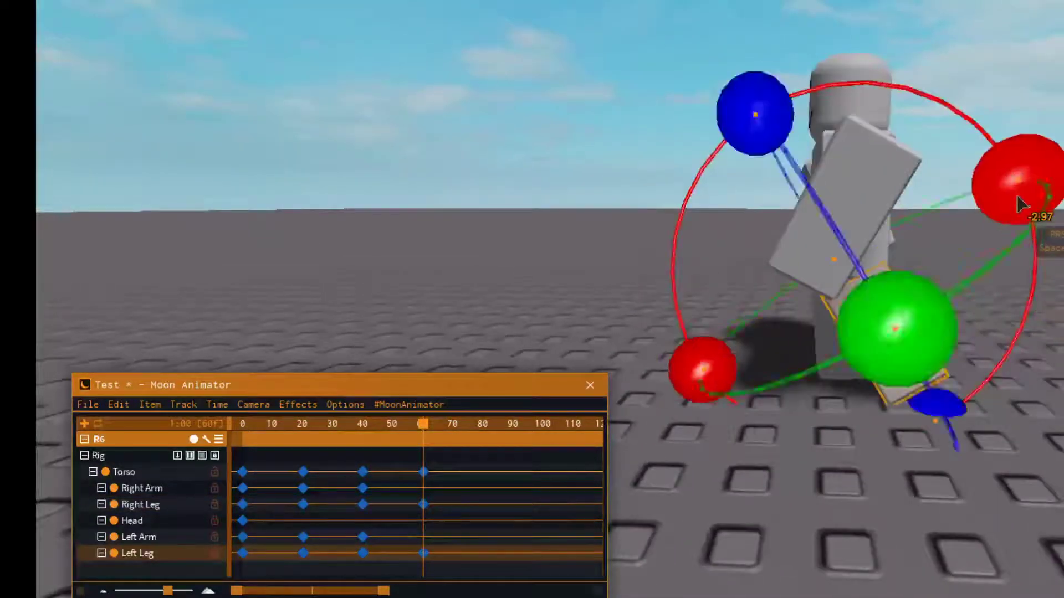
key("r")
left_click_drag(993, 189, 985, 191)
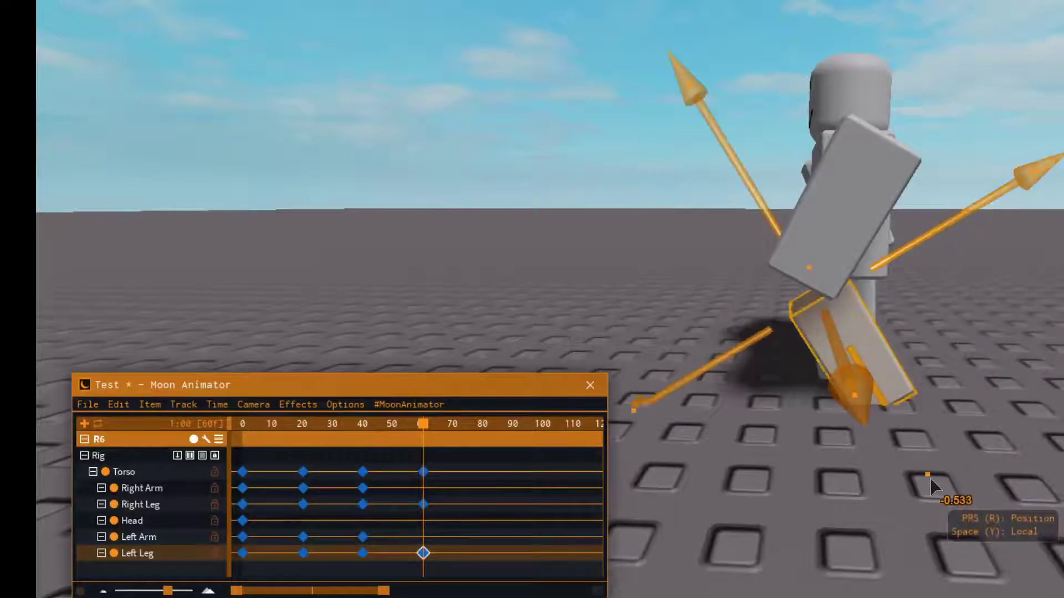
left_click(913, 446)
right_click_drag(914, 446, 1032, 418)
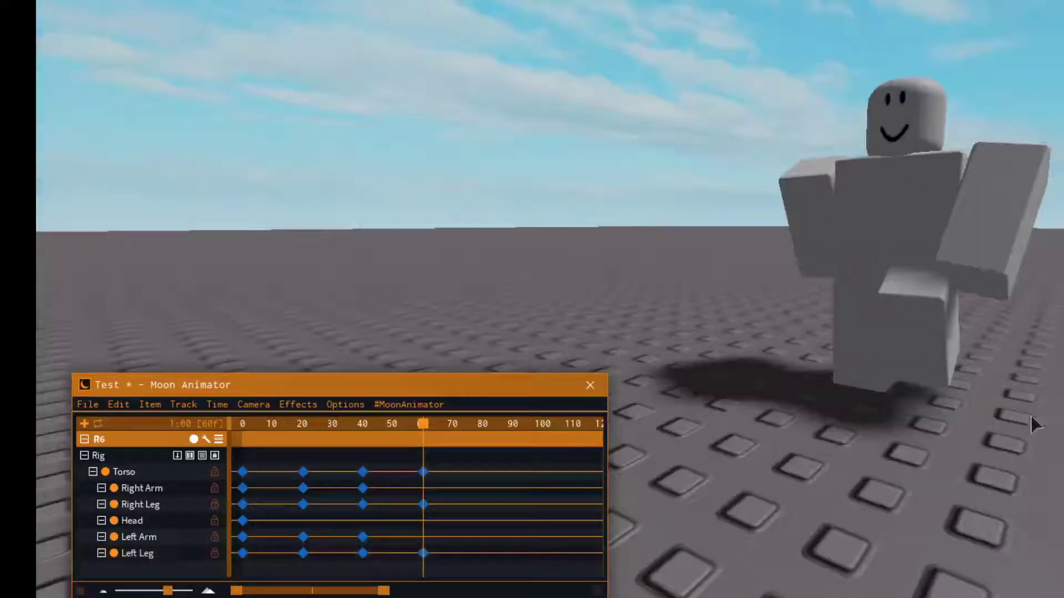
Step: Swing the left arm for the new stride at frame 60
left_click(997, 231)
right_click_drag(997, 233, 998, 252)
scroll(997, 252, "down", 3)
key("r")
left_click_drag(827, 326, 852, 338)
right_click_drag(908, 382, 874, 363)
left_click_drag(874, 364, 846, 438)
left_click(784, 438)
right_click_drag(784, 438, 790, 443)
Step: Swing the right arm opposite to the left arm at frame 60
left_click(852, 363)
right_click_drag(852, 363, 856, 369)
left_click_drag(1006, 349, 1027, 286)
left_click(997, 345)
right_click_drag(998, 344, 974, 360)
left_click(976, 348)
key("r")
left_click(976, 355)
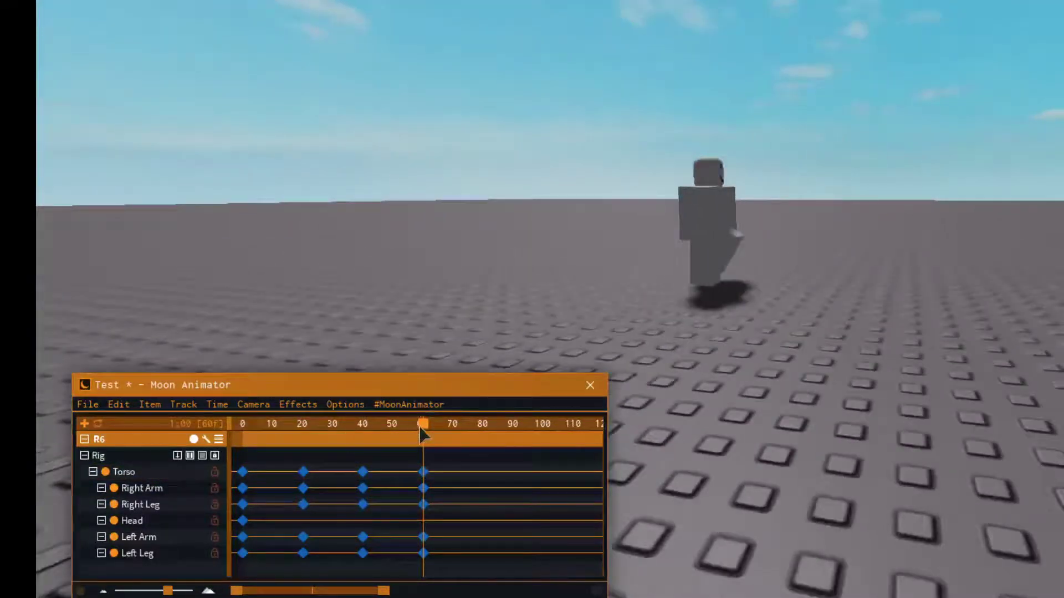
Step: Move the playhead to frame 80 and shift the left leg by about -0.34 along its local axis
key("w")
right_click_drag(499, 275, 501, 275)
key("a")
key("a")
key("a")
left_click_drag(427, 429, 486, 452)
key("d")
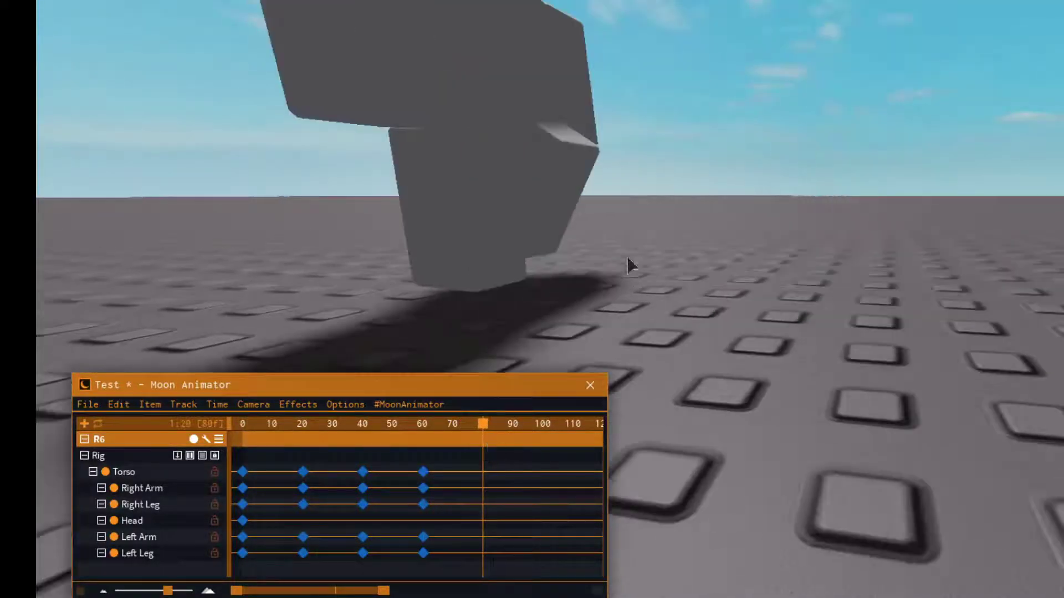
left_click(577, 176)
right_click_drag(576, 176, 575, 144)
key("a")
left_click_drag(776, 81, 761, 113)
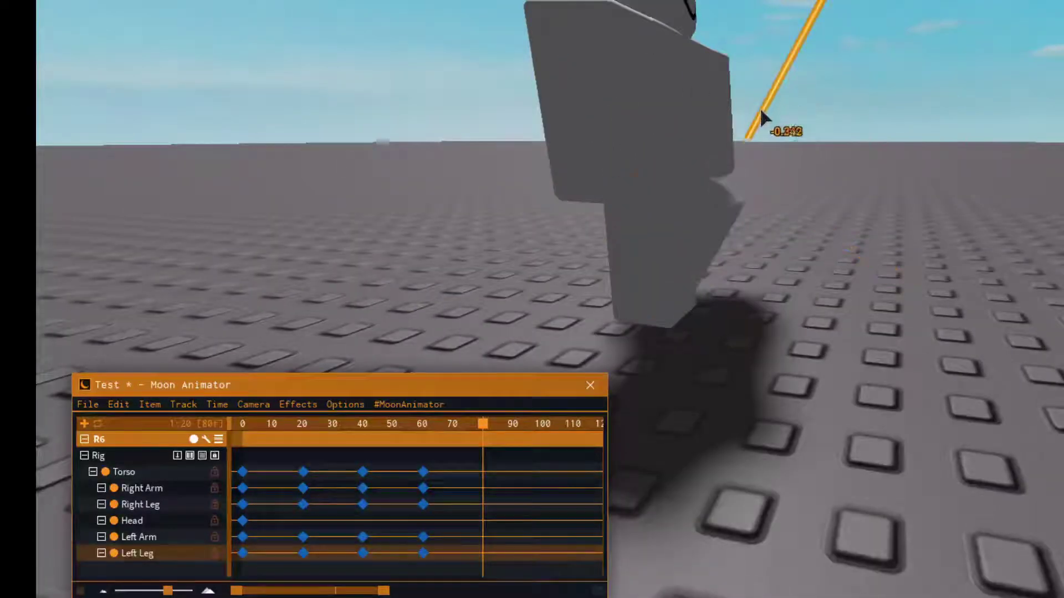
Step: Rotate the left and right legs into the opposite stride at frame 80
left_click(823, 256)
left_click_drag(790, 242, 787, 138)
left_click(677, 239)
key("r")
left_click(747, 190)
left_click(624, 204)
left_click(678, 239)
key("r")
left_click_drag(806, 210, 808, 276)
left_click(781, 244)
Step: Swing the two arms in opposite directions at frame 80
left_click(632, 182)
scroll(693, 167, "down", 2)
left_click_drag(825, 146, 797, 62)
left_click(831, 126)
right_click_drag(831, 126, 831, 126)
left_click(643, 235)
right_click_drag(671, 228, 671, 229)
left_click_drag(979, 162, 978, 97)
left_click(978, 97)
right_click_drag(942, 138, 942, 138)
key("d")
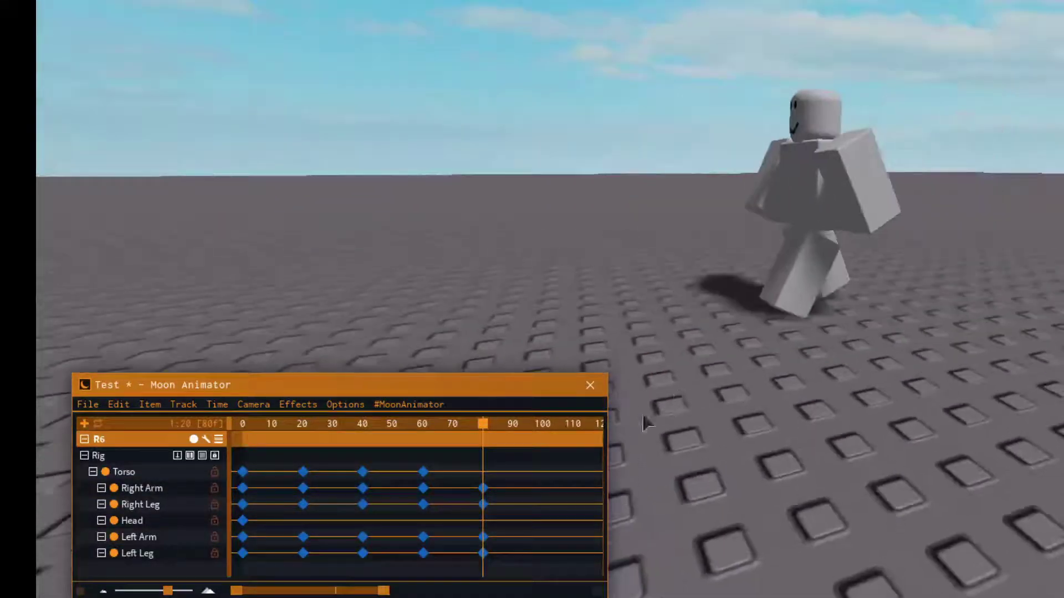
Step: Scrub the timeline between frames 0 and 80 to examine the walk motion
left_click_drag(484, 441, 221, 438)
key("d")
right_click_drag(843, 184, 844, 185)
key("w")
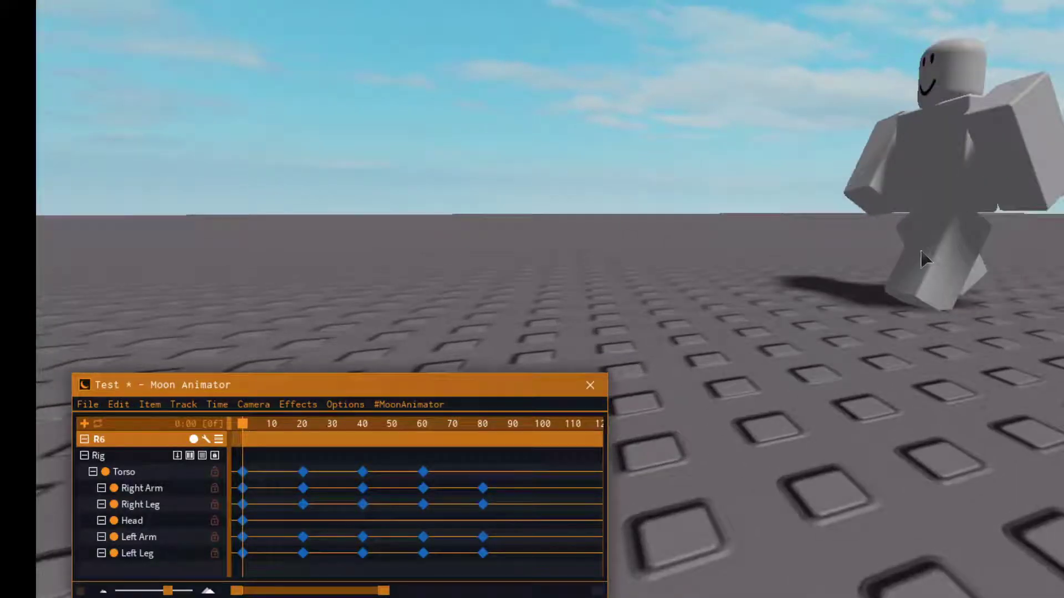
left_click_drag(255, 429, 190, 428)
right_click_drag(1050, 239, 1050, 261)
key("s")
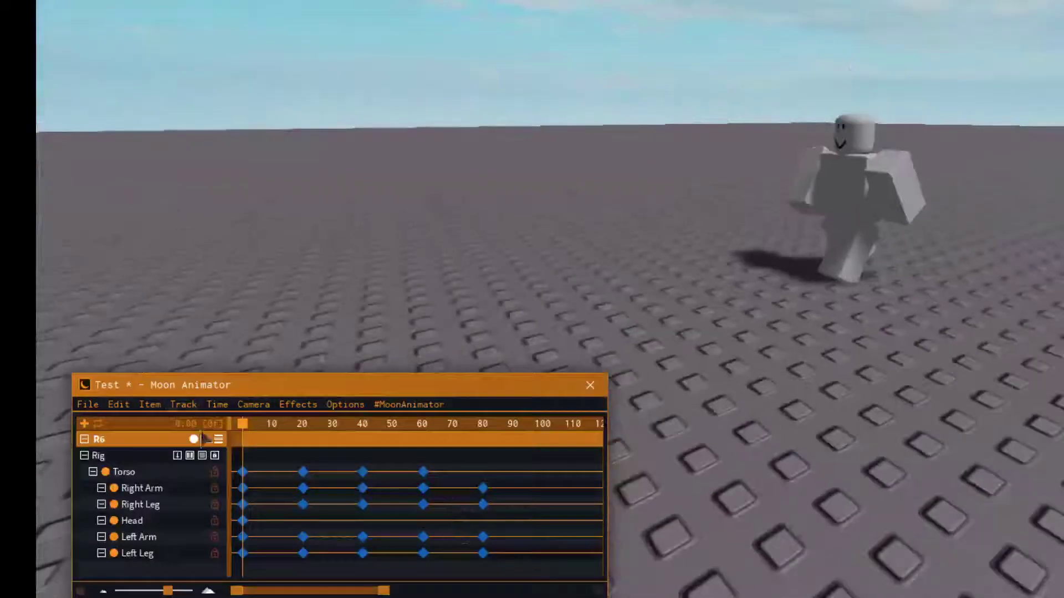
left_click_drag(244, 427, 485, 432)
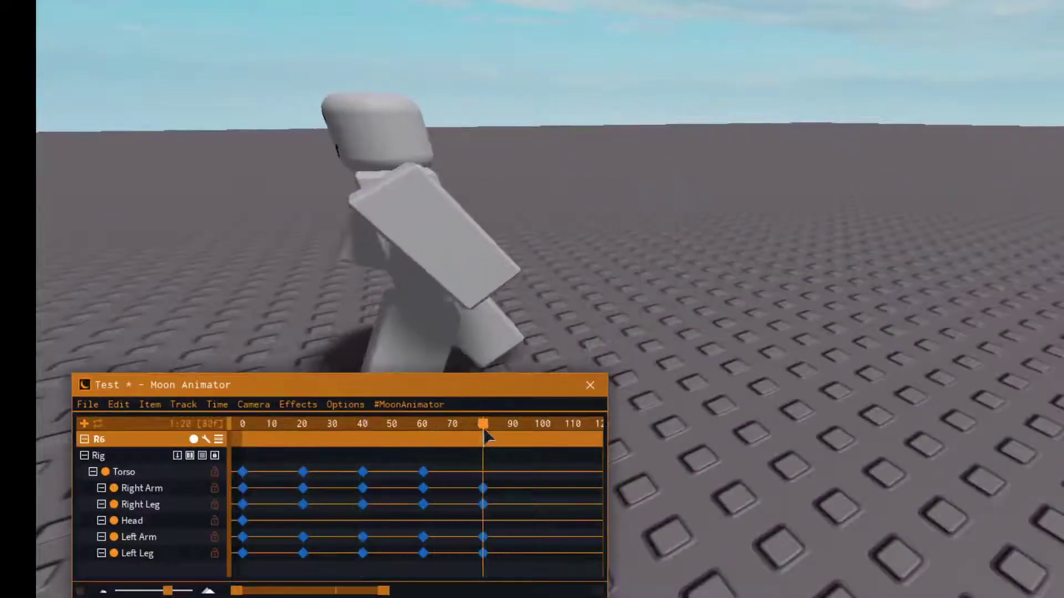
Step: Turn the torso for the new stride at frame 80
key("a")
left_click(747, 243)
right_click_drag(747, 243, 718, 209)
key("w")
left_click_drag(718, 209, 720, 181)
right_click_drag(720, 181, 706, 357)
key("d")
left_click_drag(706, 358, 720, 370)
left_click(773, 227)
right_click_drag(773, 227, 919, 171)
key("e")
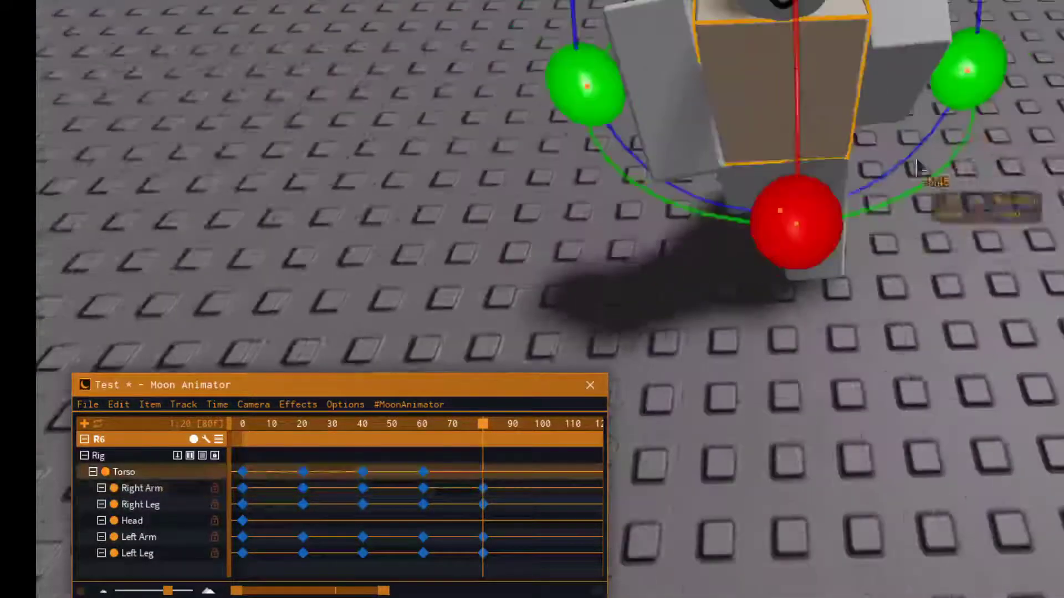
scroll(961, 135, "down", 1)
left_click_drag(961, 132, 961, 109)
left_click(1045, 168)
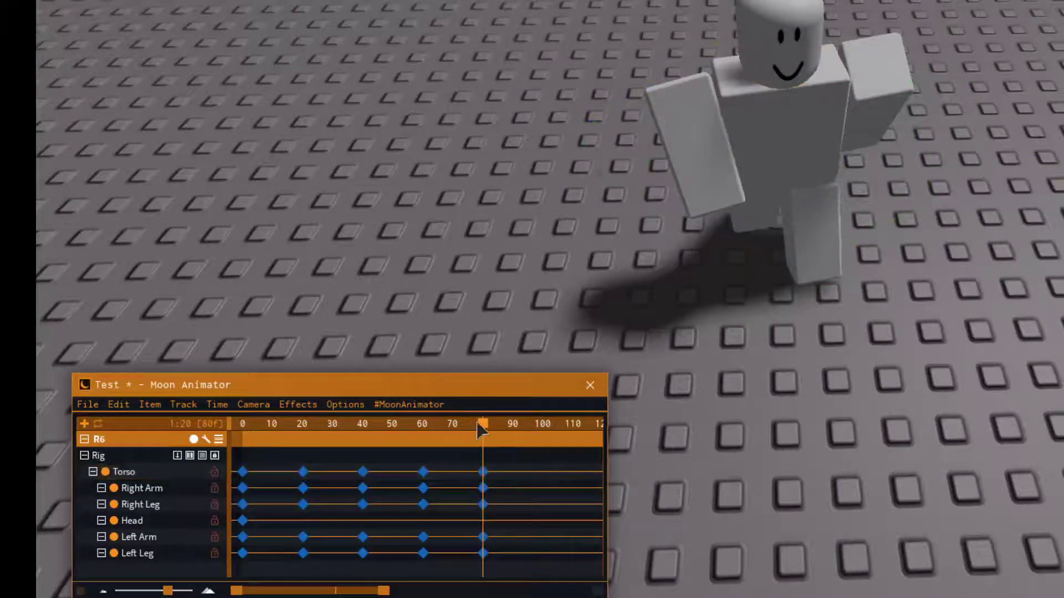
Step: Play the whole walk from frame 0 and examine how it moves
left_click_drag(478, 423, 155, 403)
right_click_drag(575, 234, 573, 233)
key("w")
key("space")
key("s")
key("a")
key("space")
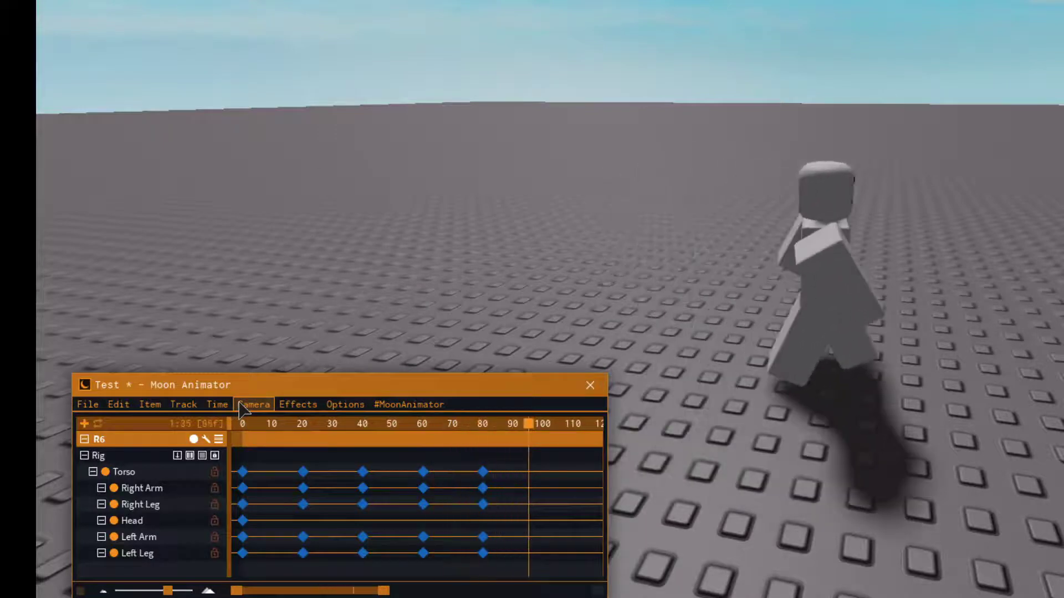
Step: Copy the arm and leg keyframes from frames 20 to 80 and paste them starting at frame 100
left_click_drag(531, 428, 547, 435)
right_click_drag(720, 355, 703, 304)
left_click(637, 222)
right_click_drag(520, 140, 592, 442)
left_click(522, 499)
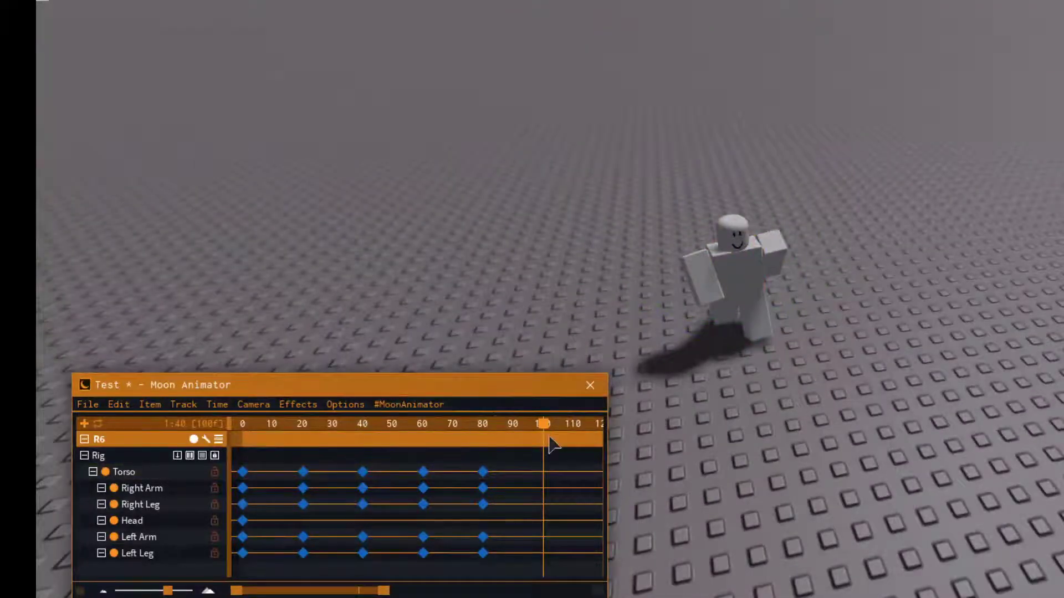
left_click_drag(543, 434, 195, 456)
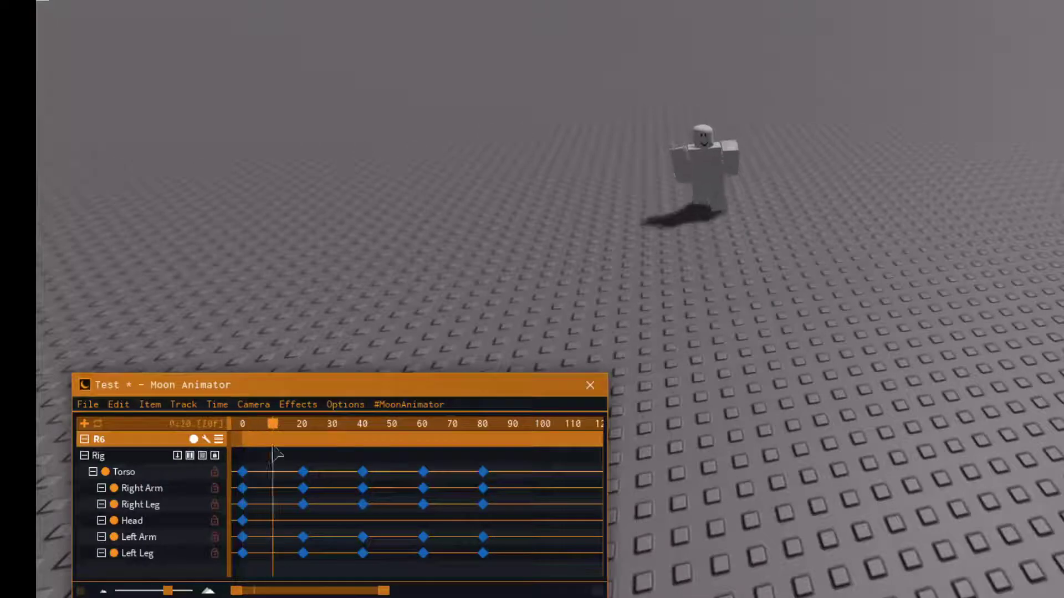
left_click_drag(349, 512, 576, 562)
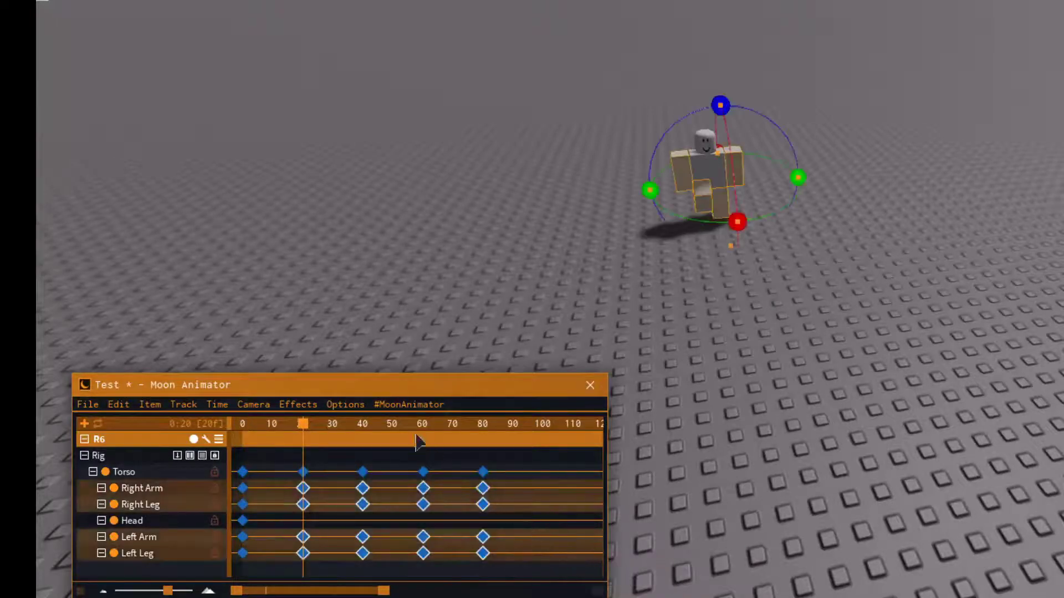
left_click_drag(312, 438, 526, 476)
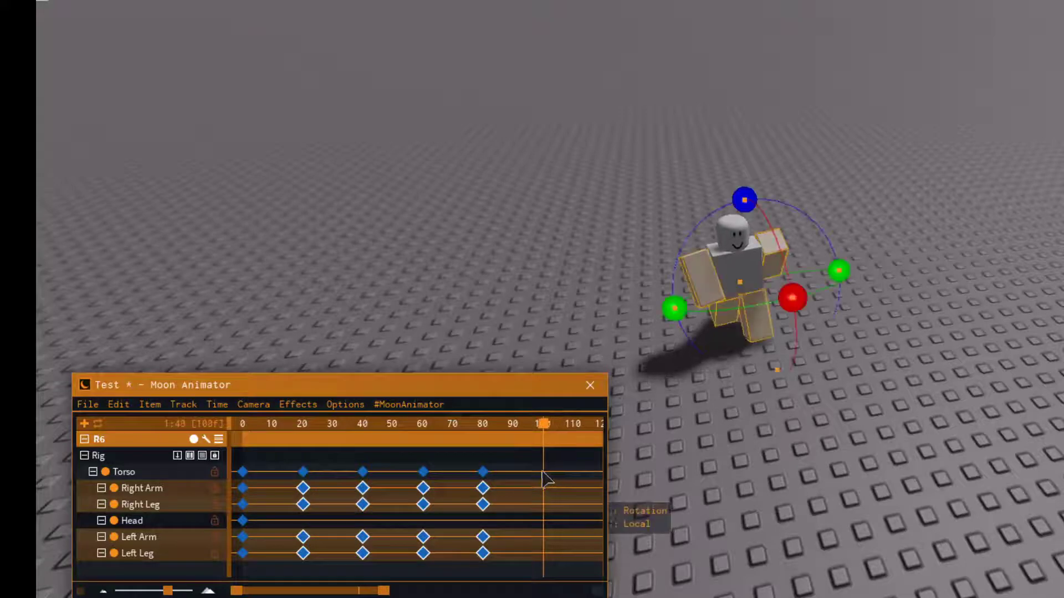
key("ctrl+v")
left_click_drag(541, 436, 221, 465)
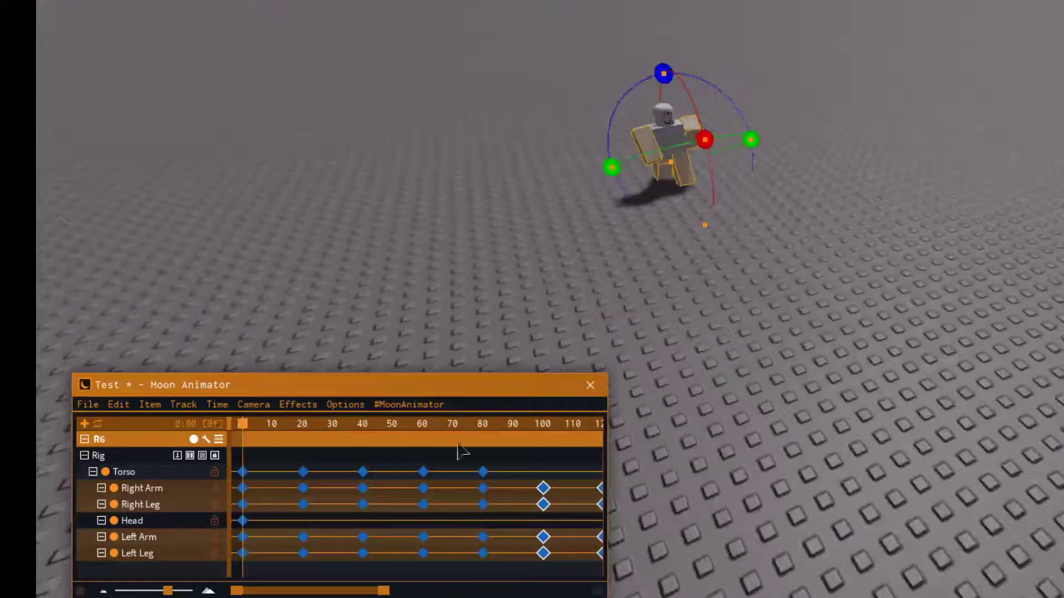
Step: Try to copy the torso keyframes from frames 20 to 80 and paste them starting at frame 100
left_click(528, 436)
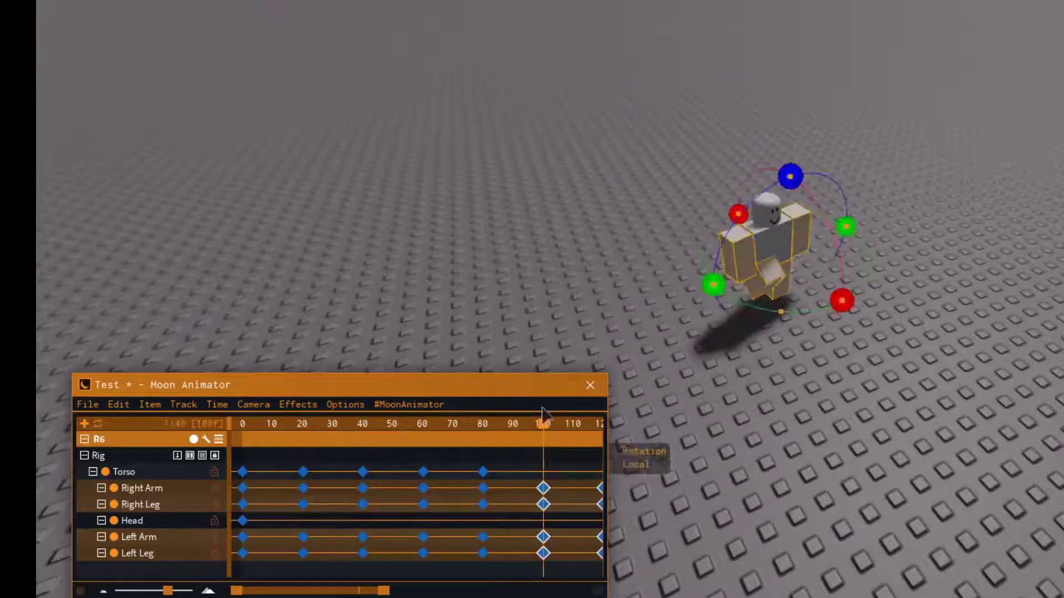
left_click(667, 302)
scroll(670, 299, "up", 4)
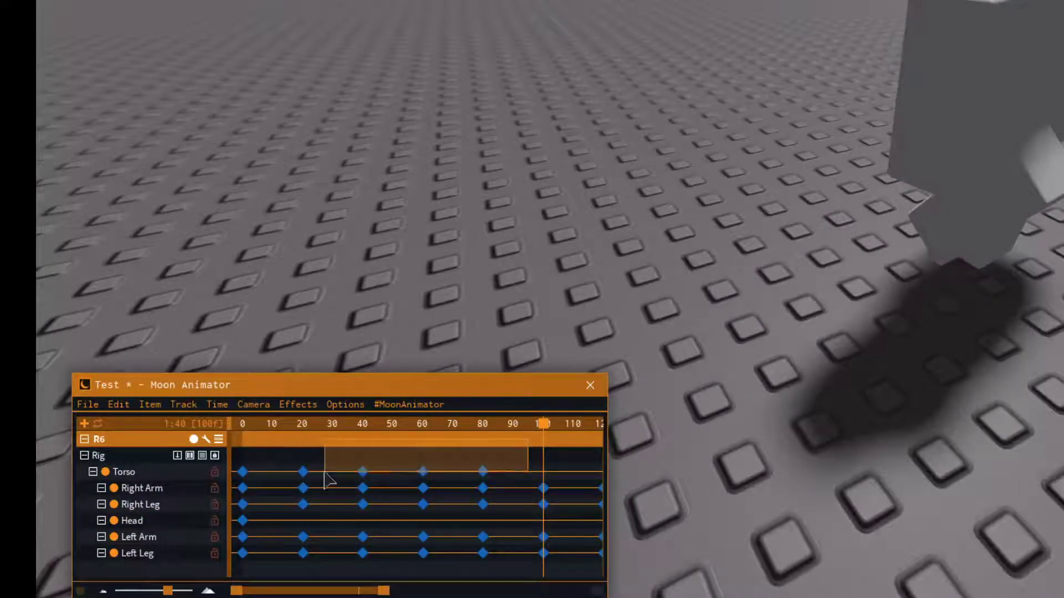
left_click_drag(293, 482, 295, 483)
left_click(530, 451)
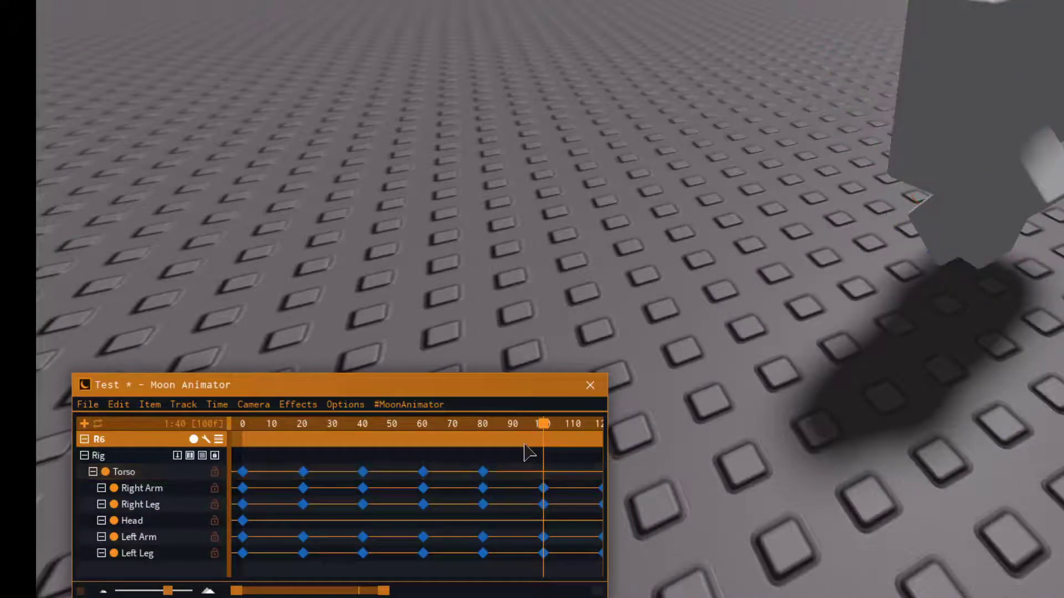
key("ctrl+v")
scroll(624, 380, "down", 5)
right_click_drag(625, 396, 624, 380)
left_click_drag(545, 435, 229, 429)
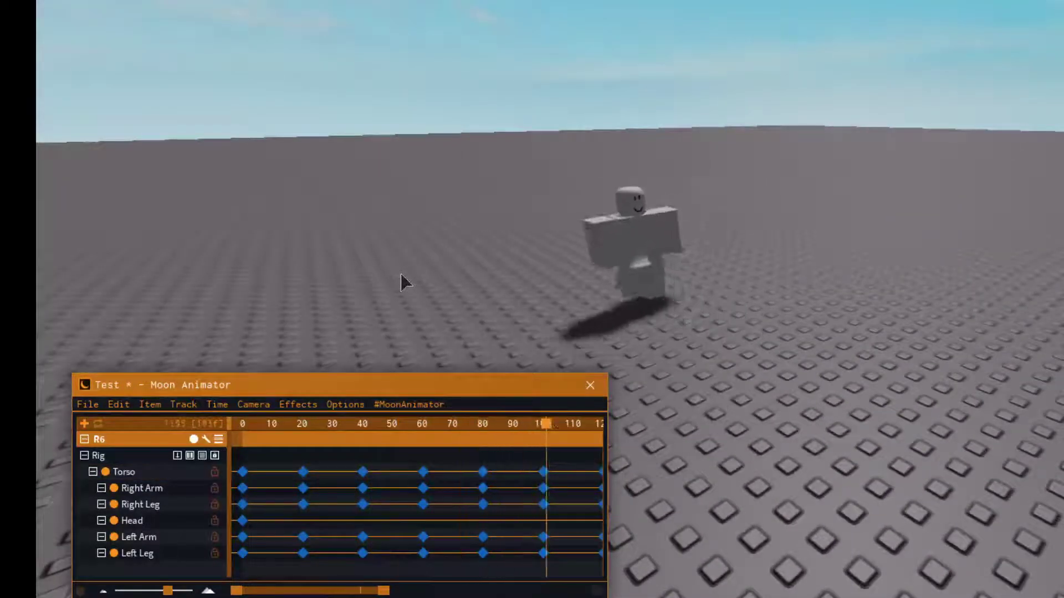
Step: Delete the torso keyframes from frame 20 onward, then undo the deletion and the torso paste
left_click_drag(273, 455, 554, 480)
key("Delete")
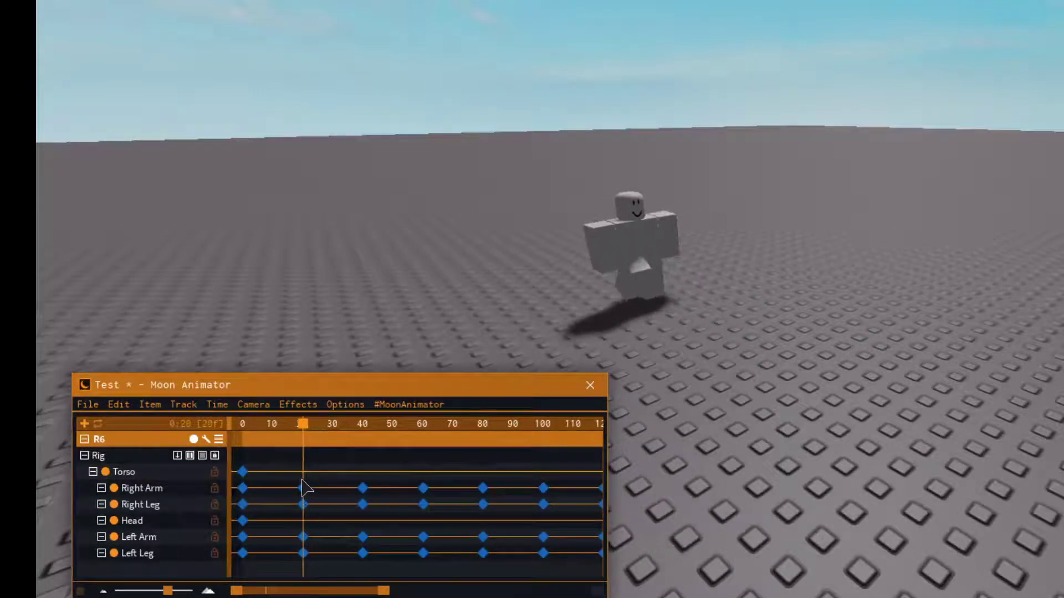
key("ctrl+z")
Step: Move the playhead to frame 100 and turn the torso by about 8 degrees
left_click_drag(332, 431, 467, 457)
scroll(776, 299, "up", 5)
right_click_drag(775, 305, 761, 278)
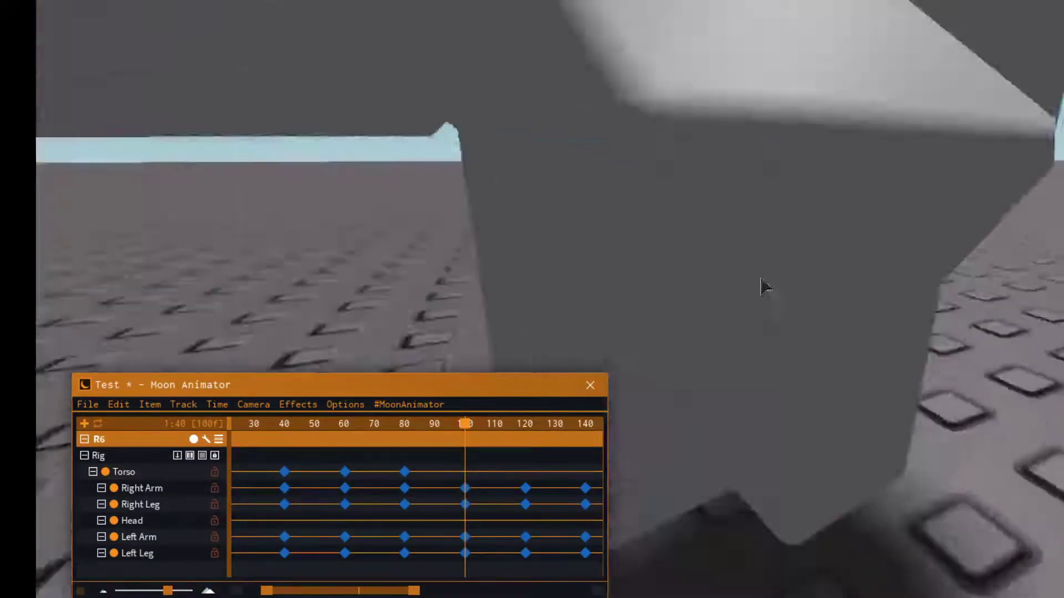
scroll(765, 288, "down", 10)
left_click(748, 238)
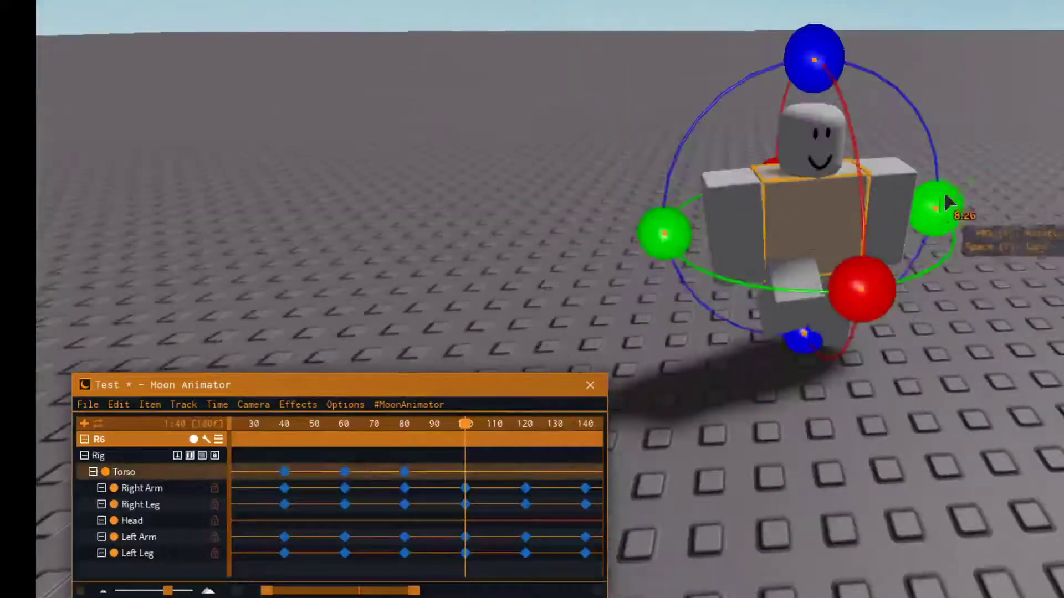
left_click_drag(946, 202, 943, 209)
Step: Move the playhead to frame 120 and turn the torso by about 6.6 degrees
left_click_drag(465, 422, 526, 431)
scroll(691, 284, "down", 3)
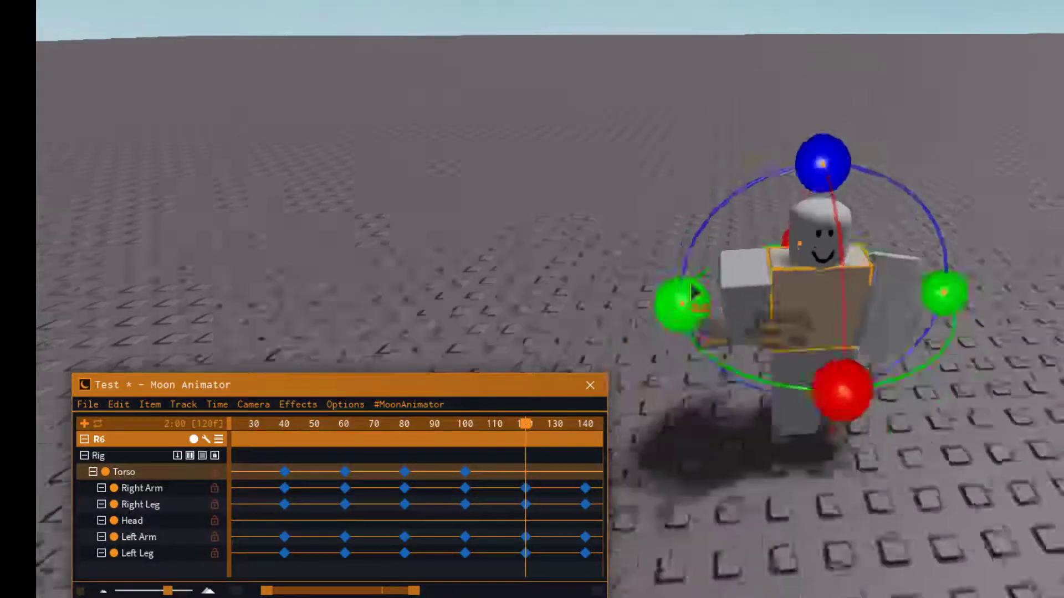
right_click_drag(691, 285, 752, 268)
scroll(751, 269, "up", 3)
left_click_drag(865, 198, 835, 252)
Step: Shift the torso vertically by about 0.04 at frame 120 and by about 0.035 at frame 100
scroll(831, 249, "up", 3)
right_click_drag(831, 249, 786, 280)
key("r")
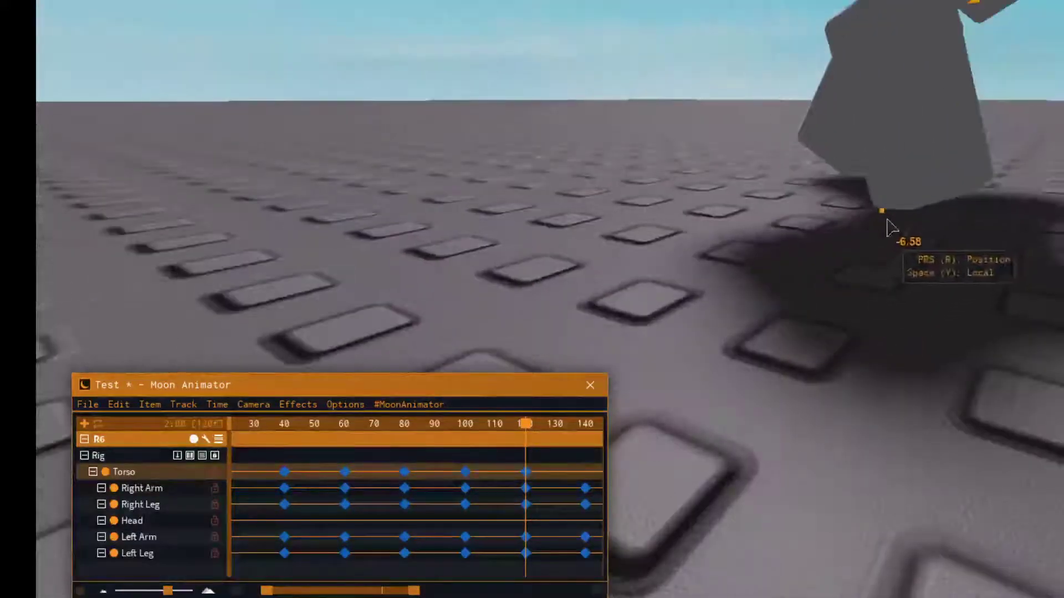
left_click_drag(888, 220, 892, 227)
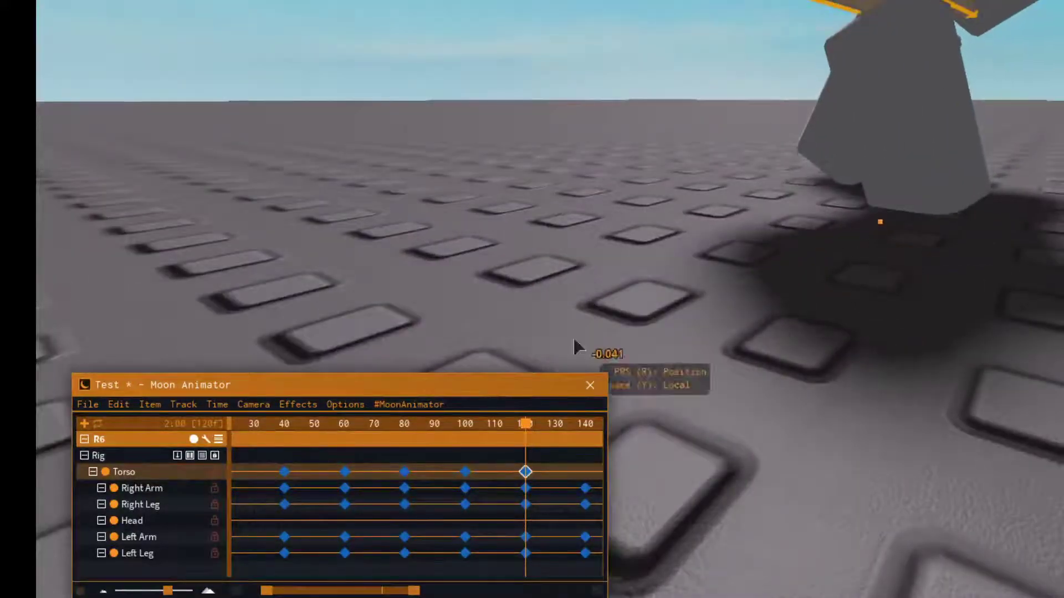
left_click_drag(527, 430, 466, 418)
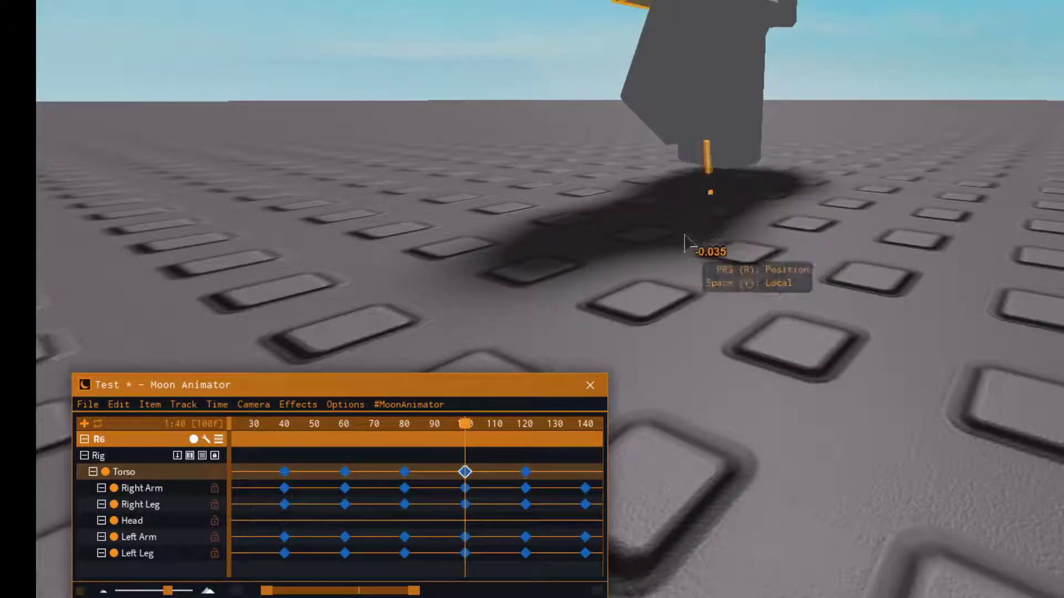
left_click(685, 235)
Step: Pose the torso at frame 140 to match the stepping legs
left_click_drag(468, 439, 580, 457)
right_click_drag(654, 338, 723, 294)
scroll(723, 294, "down", 3)
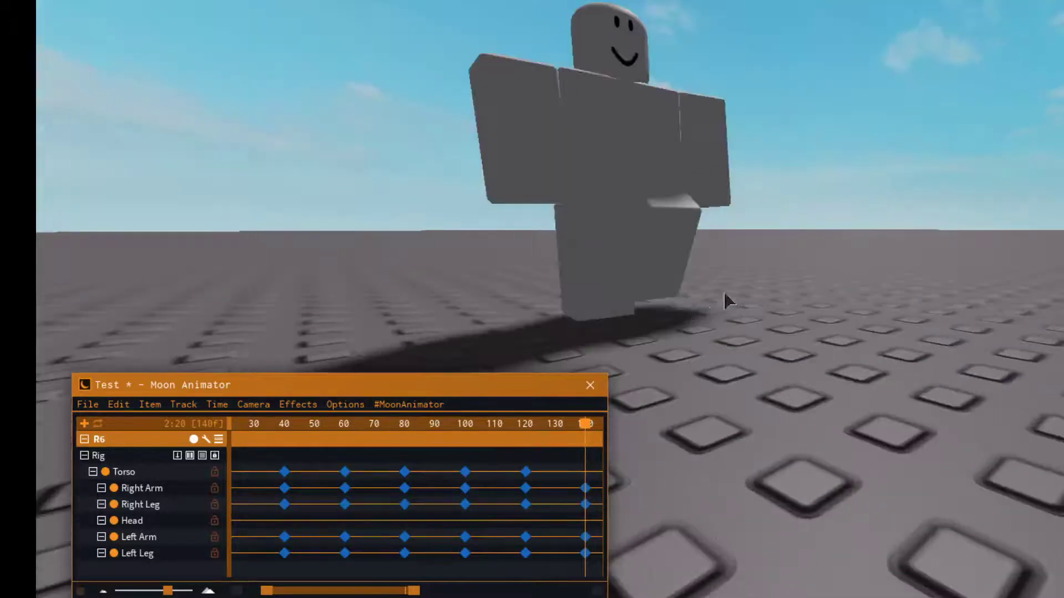
left_click(653, 144)
left_click_drag(653, 144, 651, 143)
left_click_drag(631, 377, 629, 352)
right_click_drag(629, 352, 628, 355)
scroll(627, 397, "down", 3)
Step: Move the playhead to frame 160, then turn and reposition the torso there
mouse_move(584, 427)
left_mouse_down()
mouse_move(601, 437)
mouse_move(557, 439)
mouse_move(571, 443)
left_mouse_up()
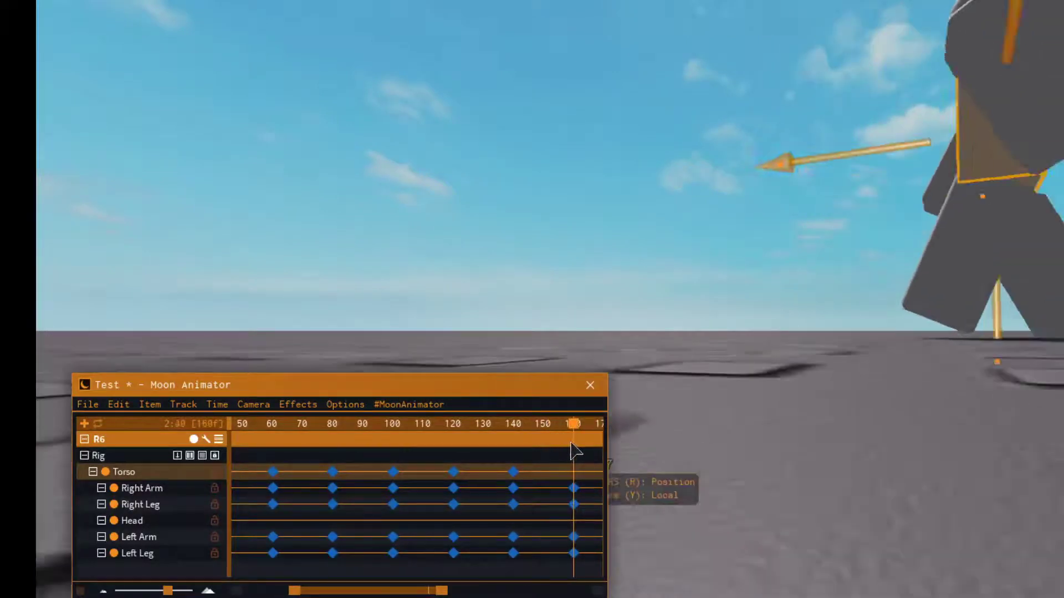
key("d")
left_click_drag(801, 355, 804, 364)
right_click_drag(805, 365, 805, 364)
scroll(805, 363, "down", 3)
key("r")
left_click_drag(602, 268, 607, 282)
Step: Copy the arm and leg keyframes from frames 20 to 160 and paste them starting at frame 180
left_click_drag(575, 425, 655, 445)
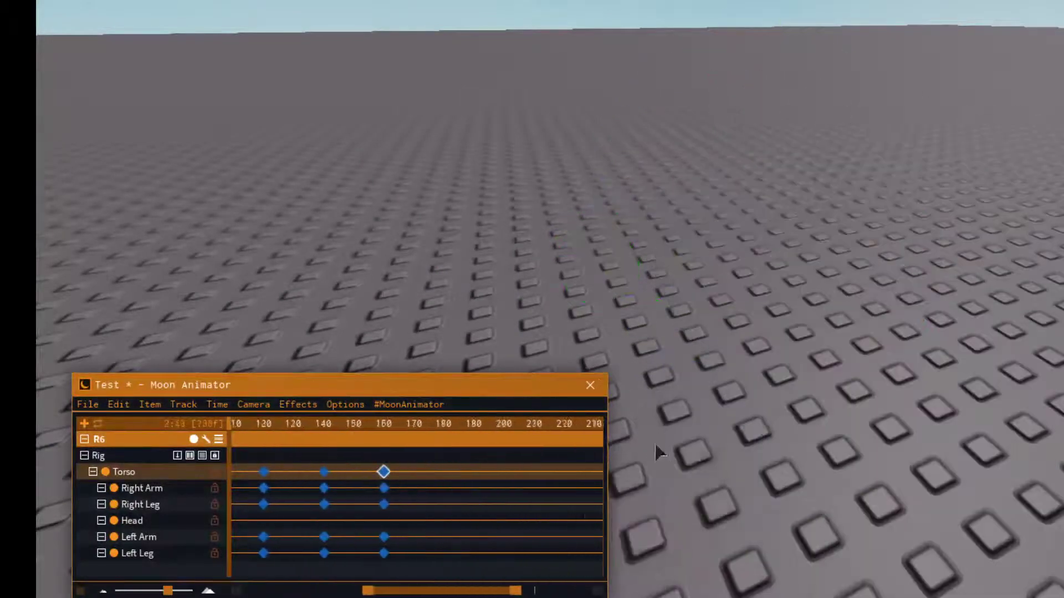
left_click_drag(502, 440, 622, 455)
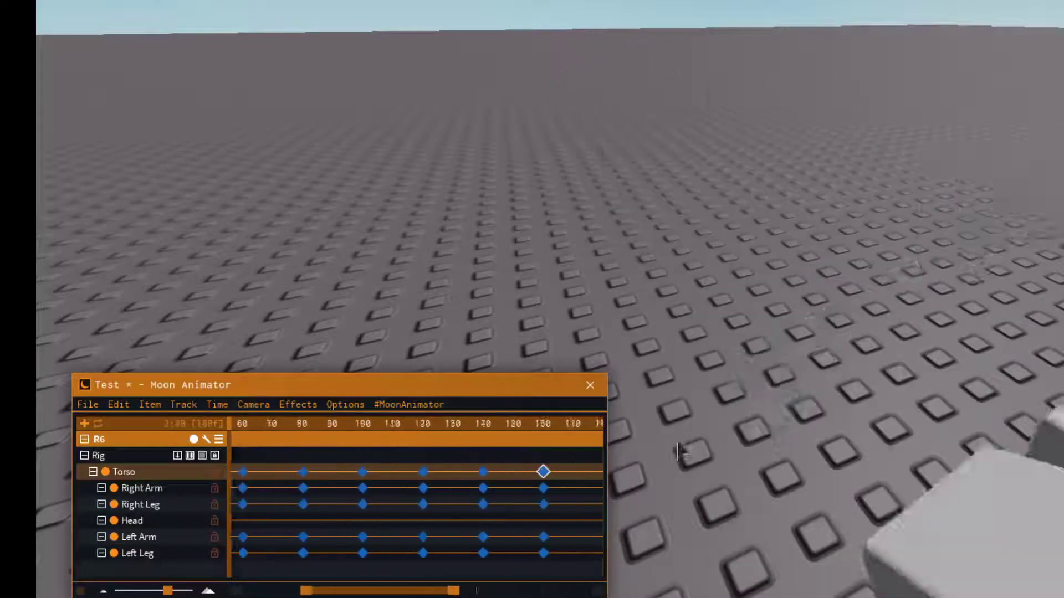
left_click_drag(502, 453, 118, 457)
left_click_drag(276, 479, 586, 576)
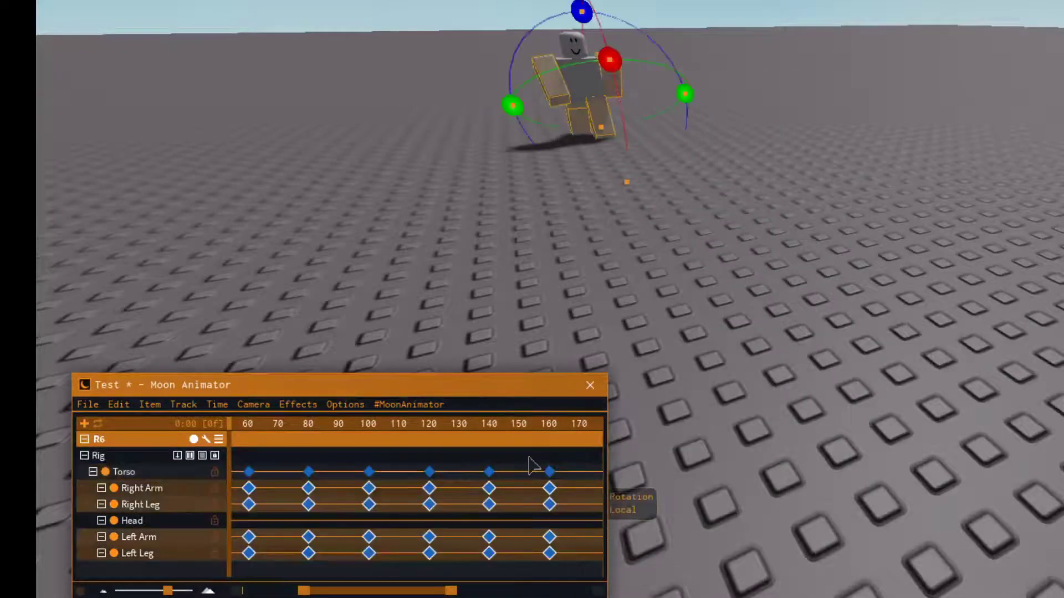
left_click_drag(534, 425, 537, 458)
key("ctrl+v")
left_click(546, 441)
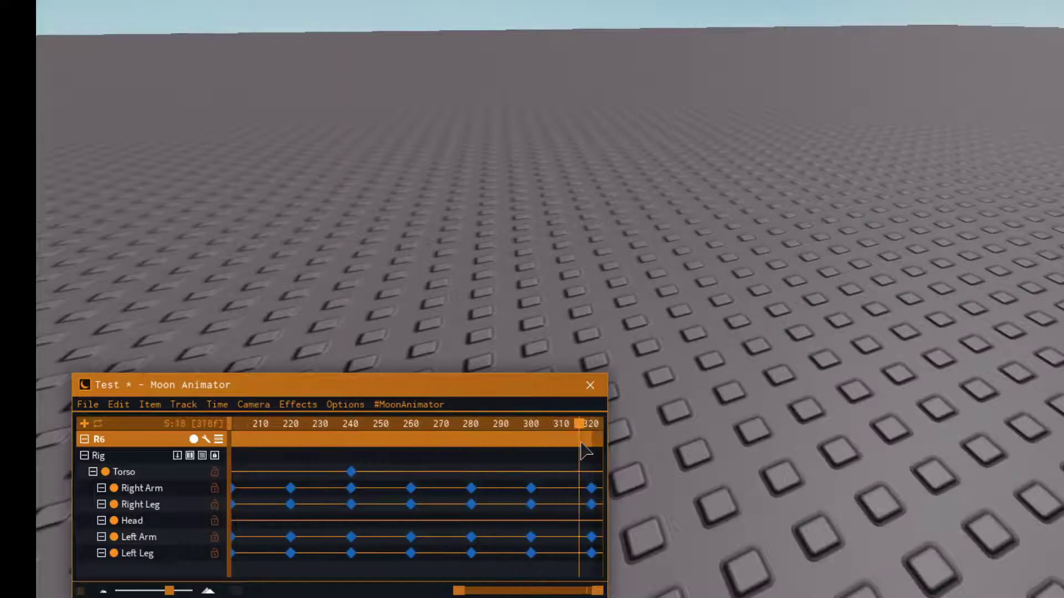
Step: Delete the keyframes after frame 240 and play back the animation
left_click_drag(394, 457, 603, 579)
key("Delete")
left_click_drag(581, 435, 244, 480)
key("space")
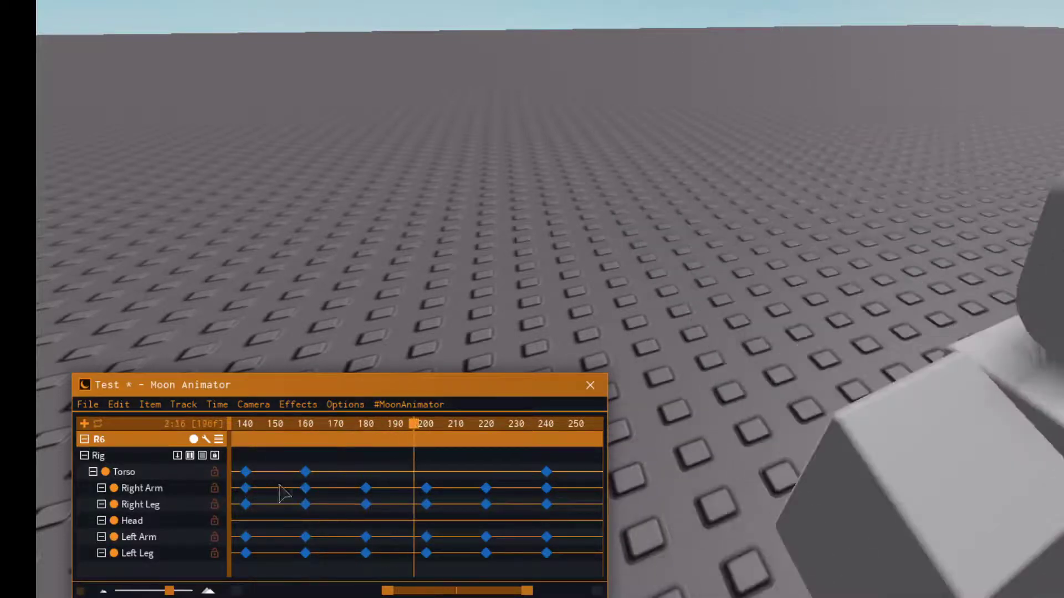
Step: At frame 180, turn the torso and shift it vertically by about 0.23
left_click_drag(413, 447, 369, 421)
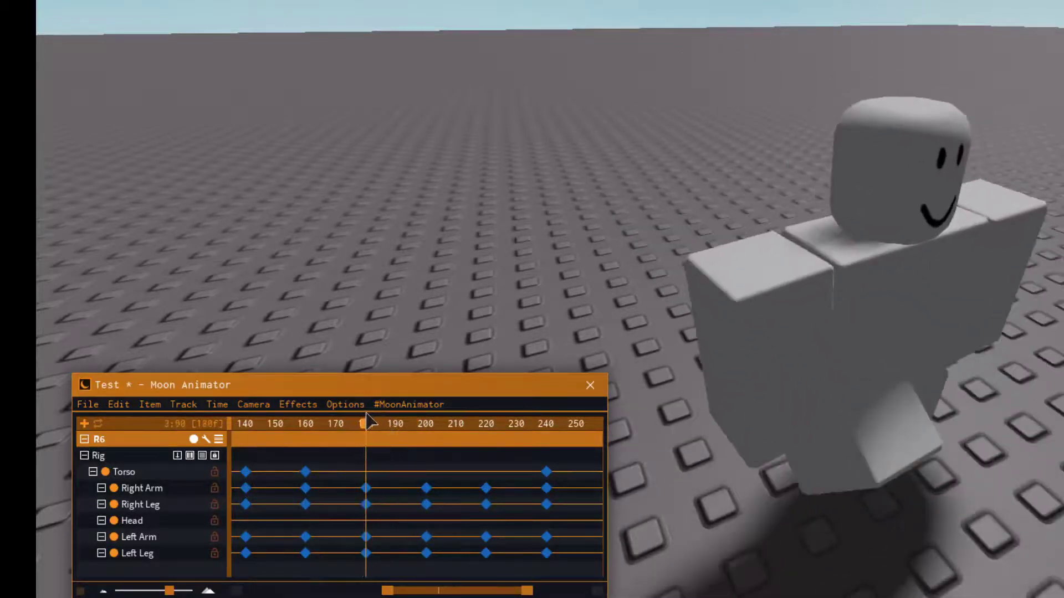
right_click_drag(817, 387, 815, 391)
scroll(813, 383, "down", 5)
left_click(807, 361)
scroll(864, 431, "up", 5)
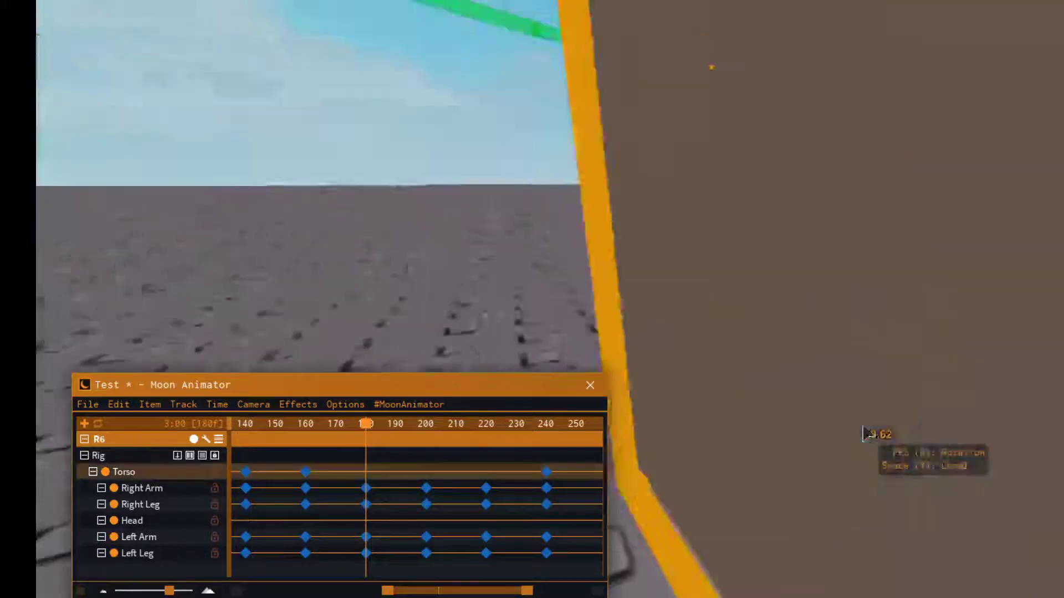
right_click_drag(865, 431, 807, 378)
scroll(807, 378, "down", 5)
key("r")
left_click_drag(808, 345, 806, 342)
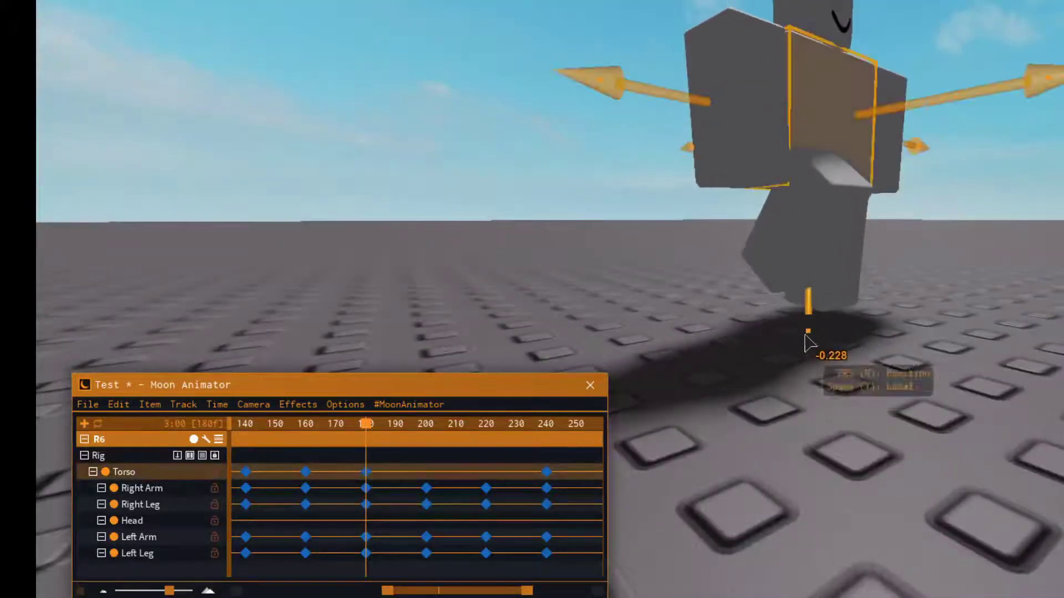
Step: At frame 200, shift the torso vertically by about 0.2 and turn it to match the stride
left_click_drag(374, 427, 428, 451)
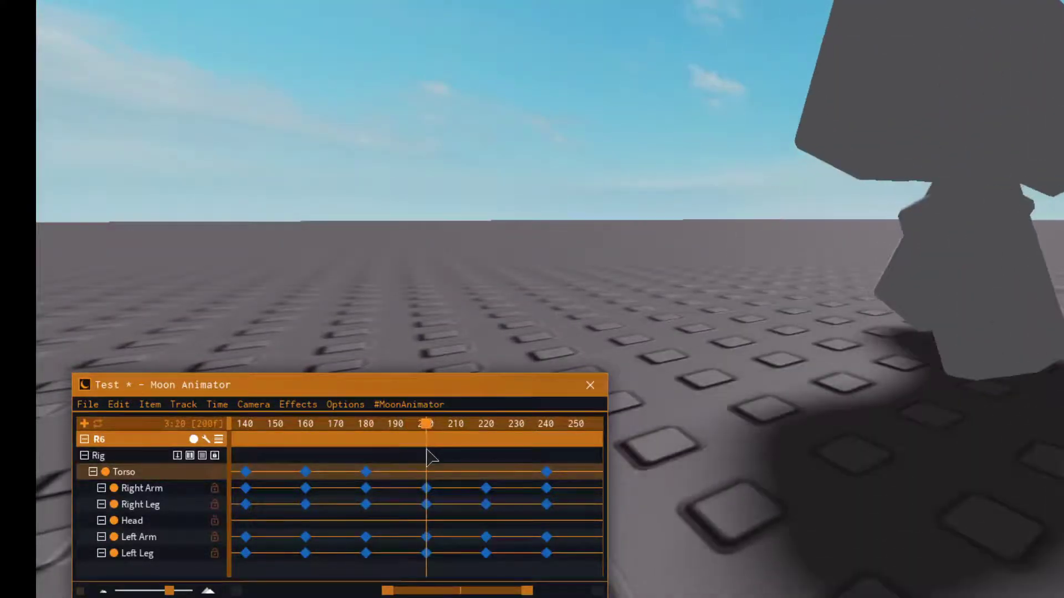
scroll(784, 431, "down", 4)
scroll(785, 431, "up", 3)
left_click_drag(740, 358, 737, 366)
key("r")
right_click_drag(737, 366, 736, 365)
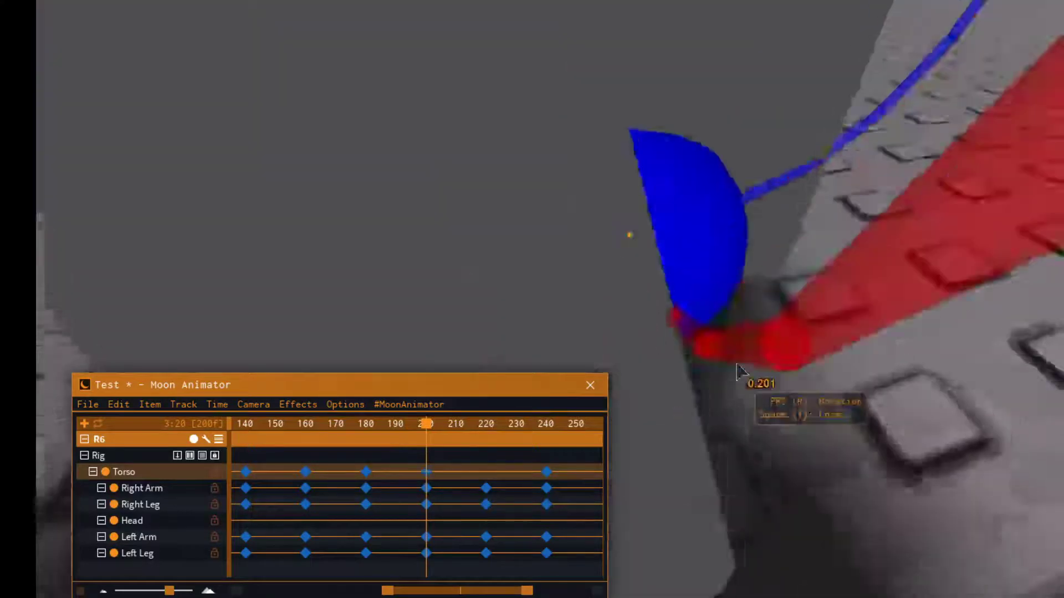
scroll(736, 364, "down", 3)
left_click_drag(904, 152, 903, 173)
left_click(766, 324)
Step: Move the playhead to frame 220 and turn the torso by about 14 degrees
left_click_drag(421, 424, 487, 454)
scroll(803, 377, "up", 4)
right_click_drag(803, 377, 803, 375)
scroll(803, 374, "down", 5)
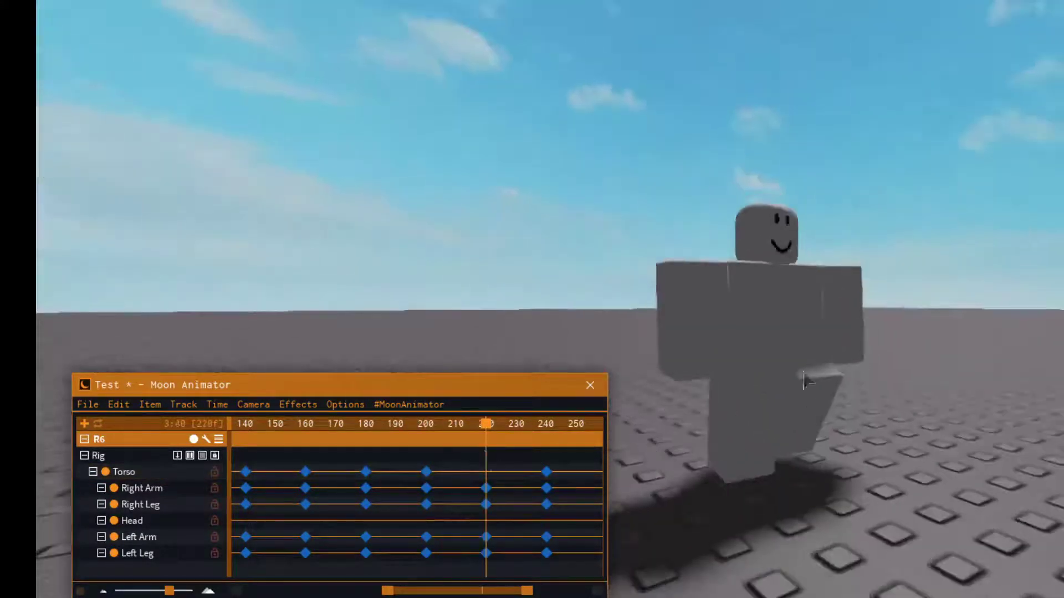
left_click(776, 342)
scroll(767, 432, "up", 4)
key("r")
right_click_drag(765, 455, 772, 434)
scroll(772, 434, "down", 5)
left_click_drag(830, 82, 825, 111)
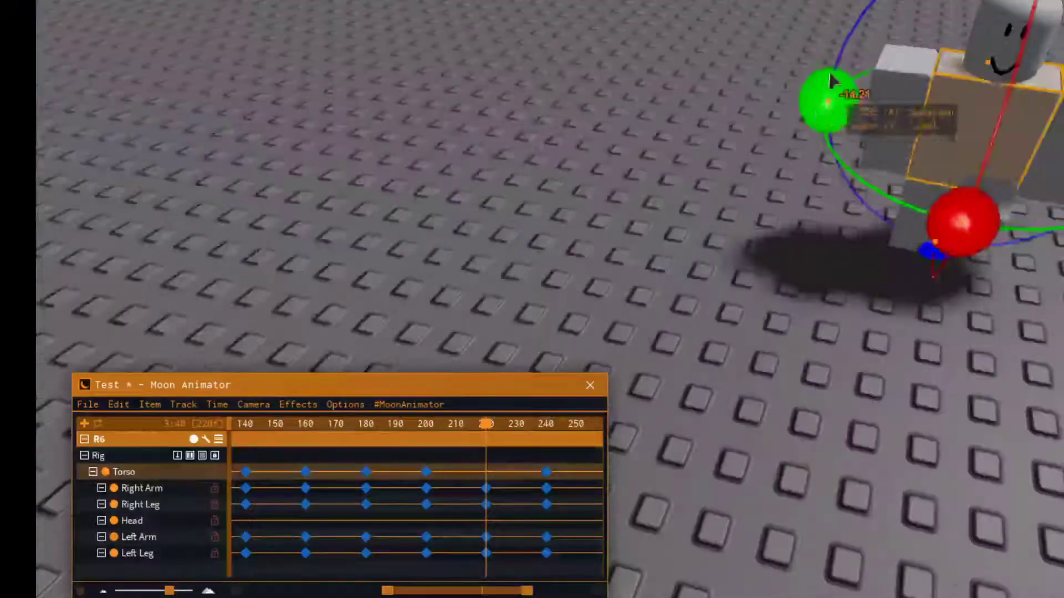
Step: Reposition the torso vertically at frame 220 and deselect it
scroll(748, 233, "up", 4)
right_click_drag(745, 247, 739, 226)
key("r")
left_click_drag(823, 234, 825, 226)
left_click(847, 326)
right_click_drag(847, 321, 843, 330)
scroll(847, 326, "down", 3)
scroll(847, 326, "down", 4)
Step: Move the playhead to frame 250 and select all parts of the rig
left_click_drag(486, 425, 549, 536)
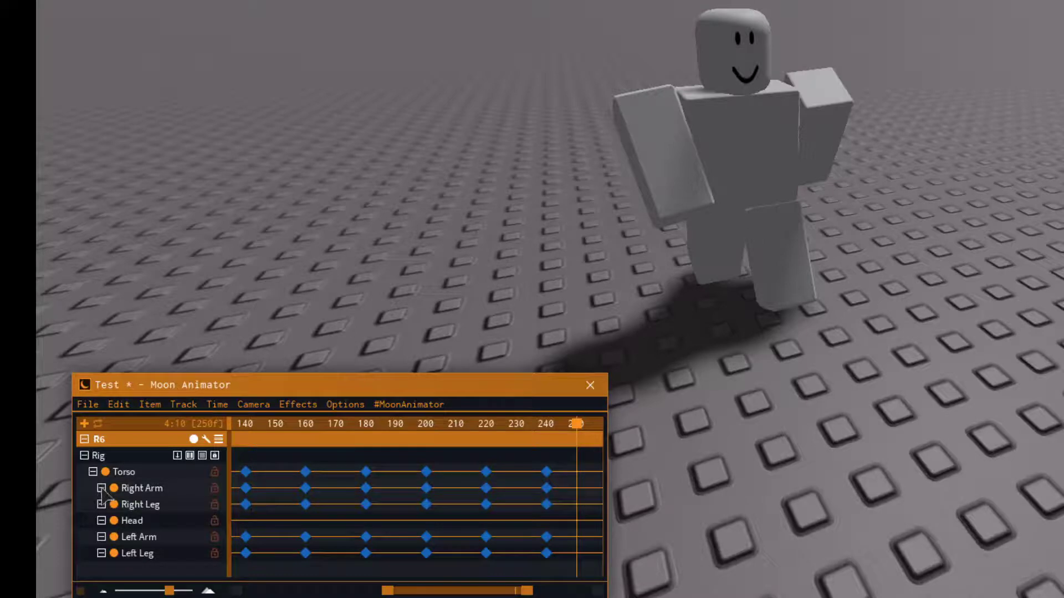
left_click(110, 455)
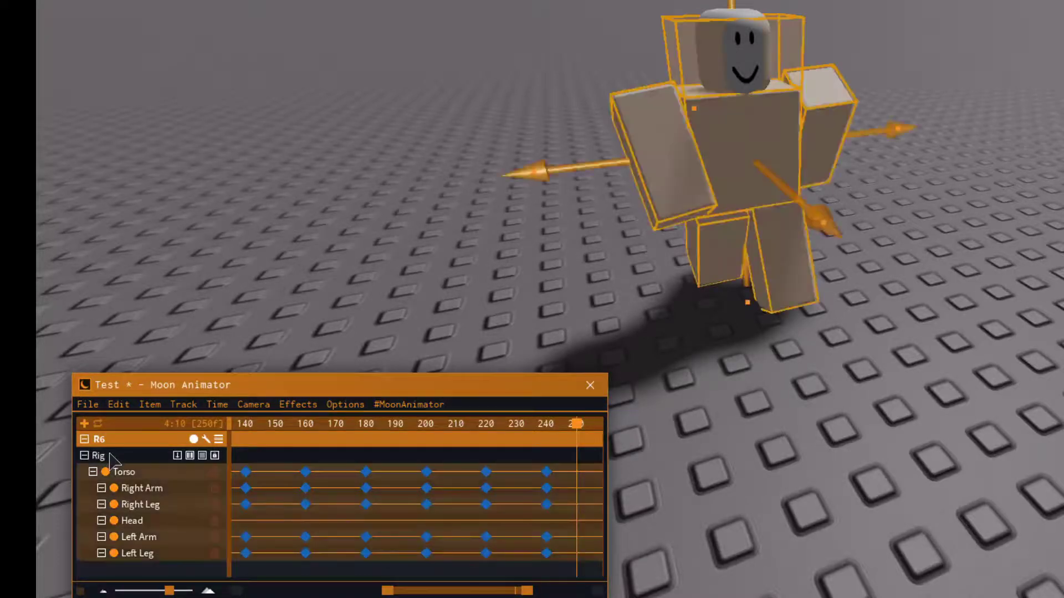